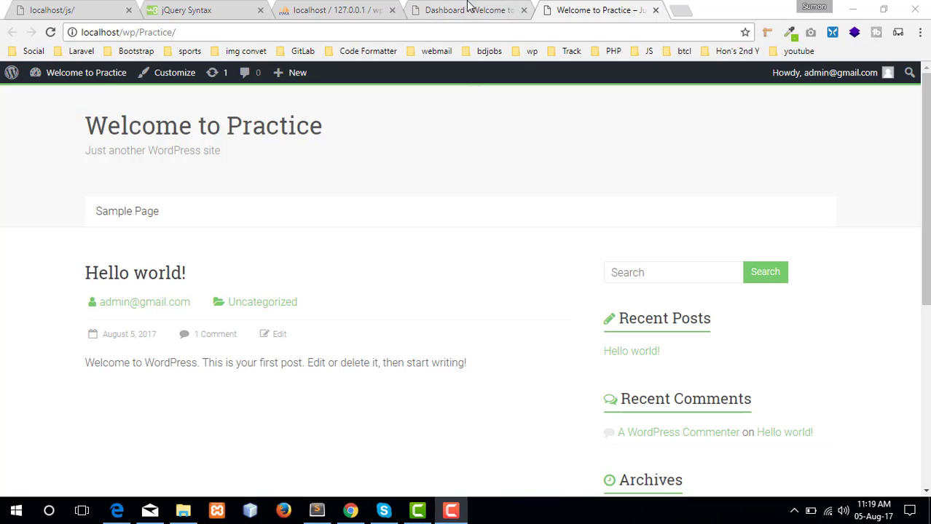
Create a new page titled "Home" in the WordPress dashboard and publish it
left_click(470, 9)
mouse_move(42, 233)
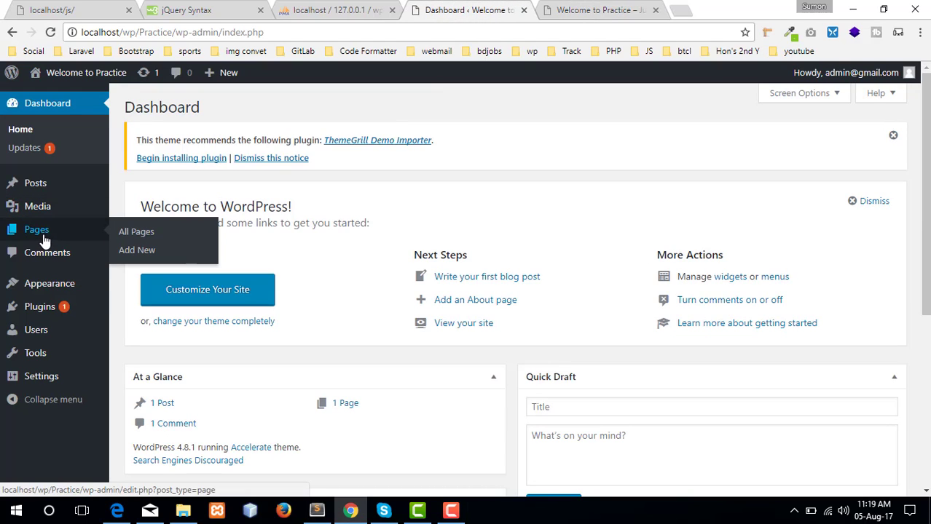
left_click(143, 251)
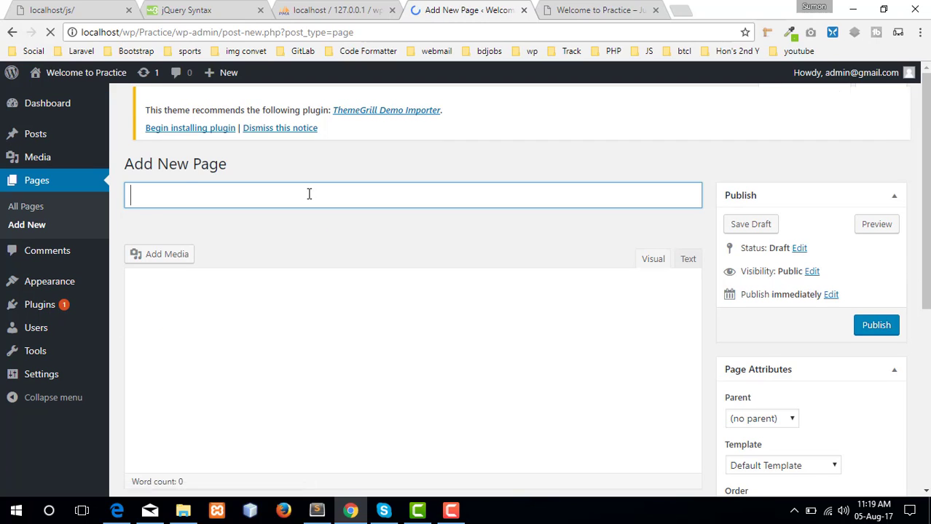
type("Hom")
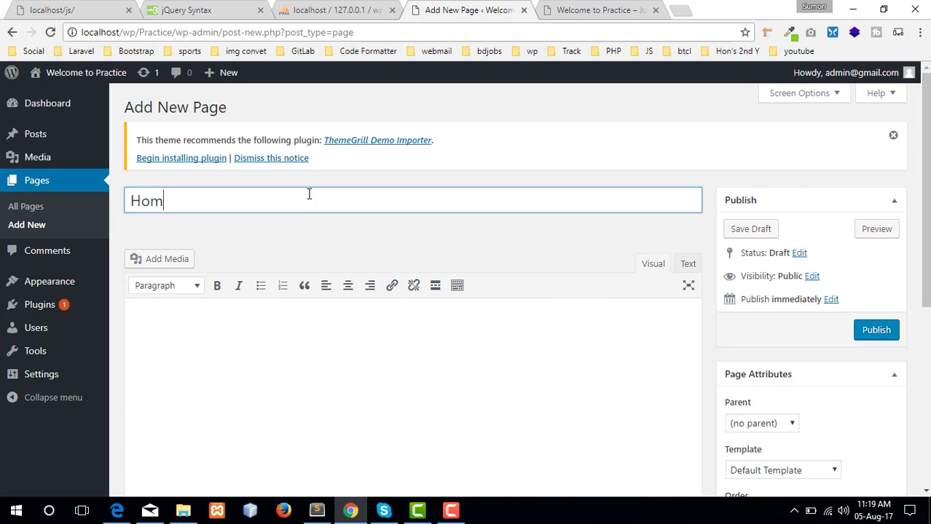
type("e")
scroll(722, 357, "down", 2)
scroll(551, 373, "up", 2)
left_click(894, 335)
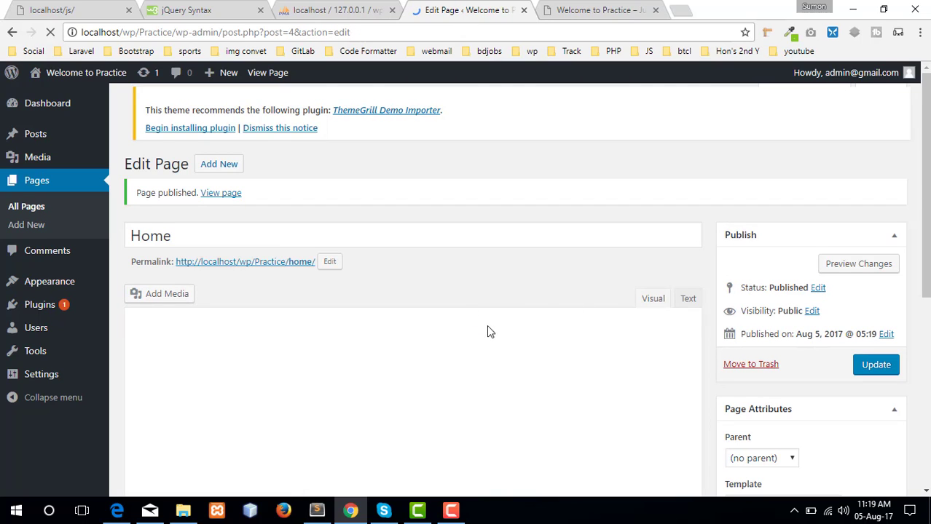
In the Reading settings, make the front page display the static page Home and save the changes
mouse_move(46, 384)
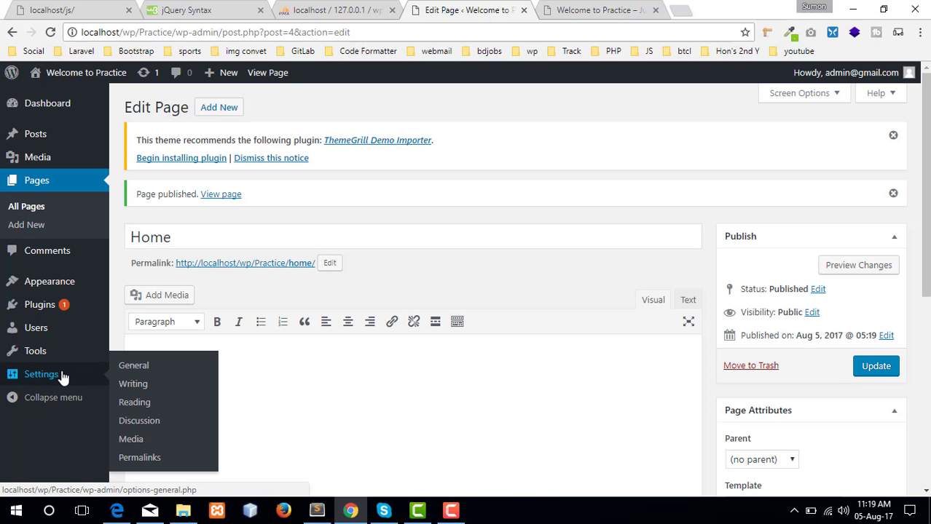
mouse_move(70, 376)
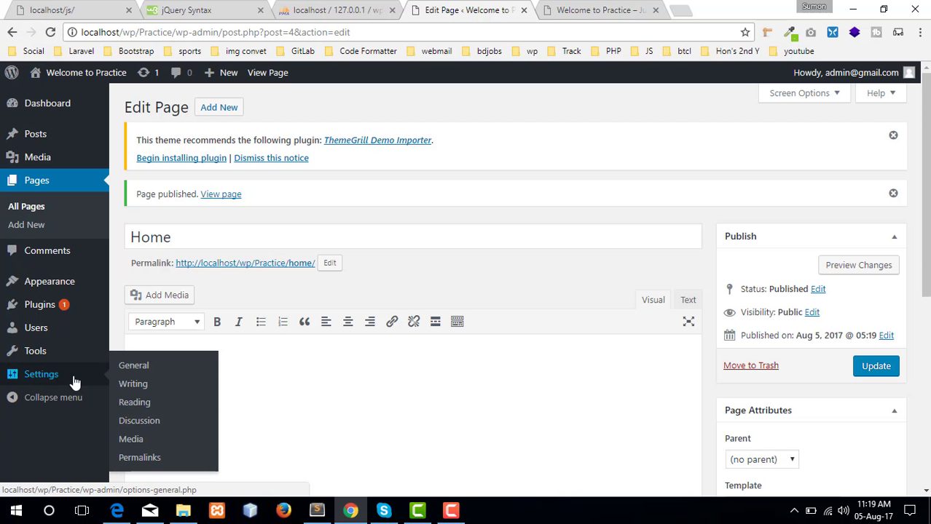
left_click(144, 410)
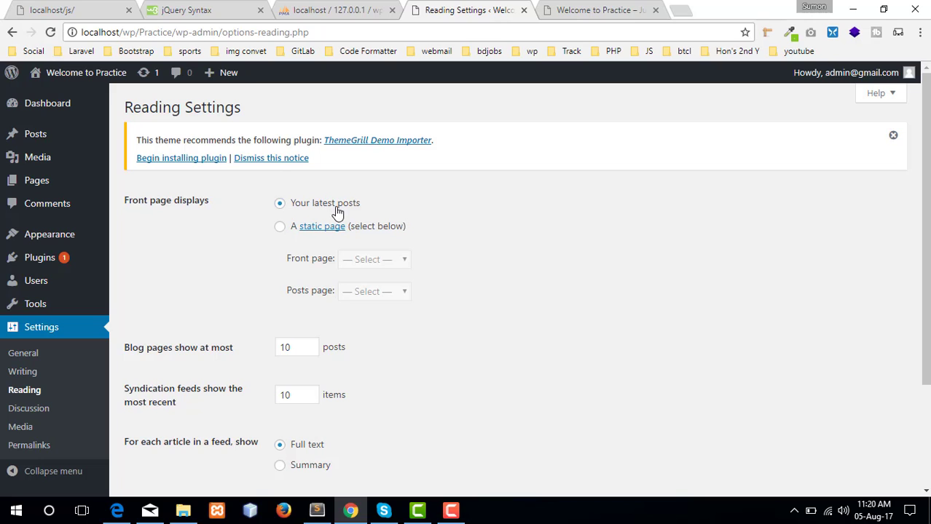
left_click(280, 227)
left_click(370, 263)
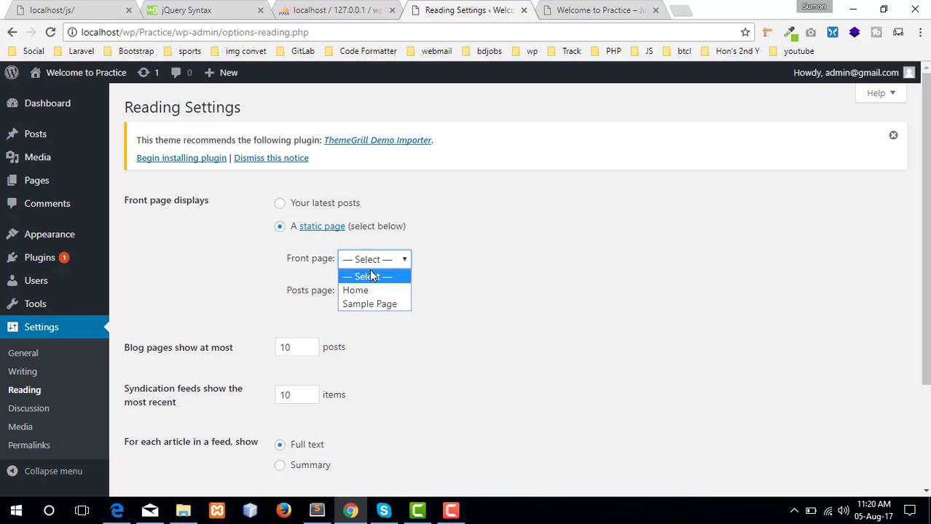
left_click(369, 287)
left_click(387, 271)
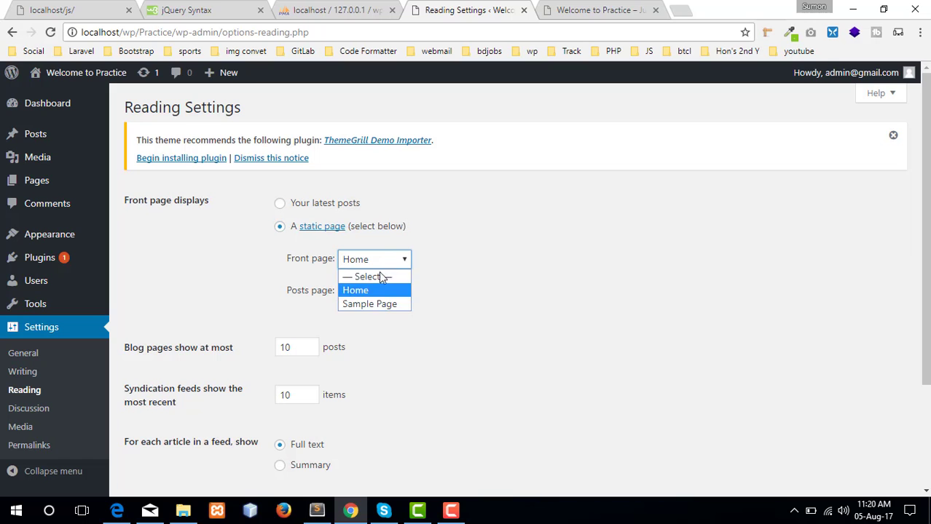
left_click(369, 291)
scroll(301, 349, "down", 2)
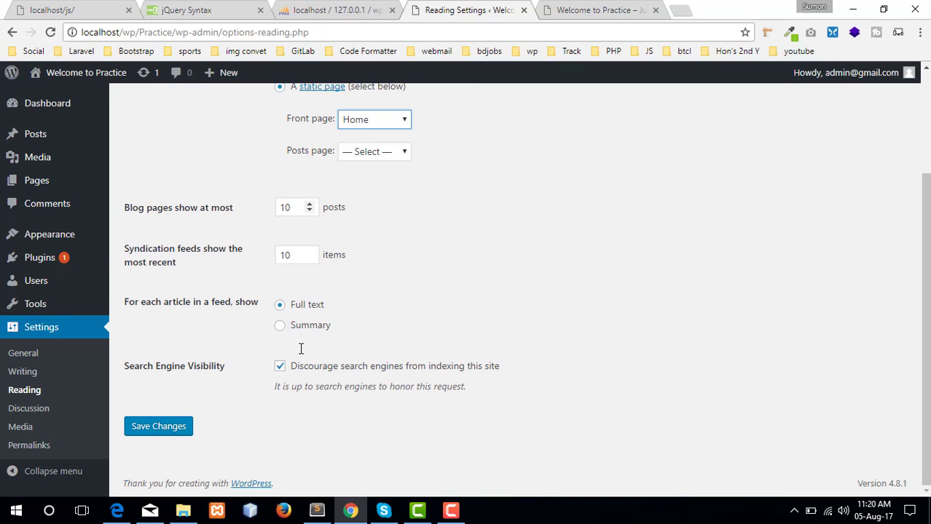
left_click(179, 428)
scroll(177, 428, "down", 2)
left_click(179, 427)
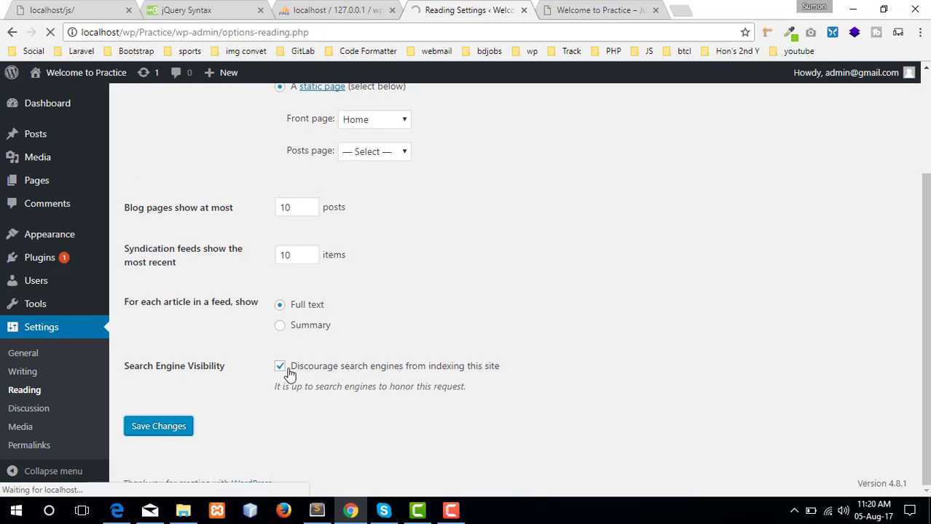
Reload the live site and check what its front page displays
left_click(603, 7)
right_click(399, 148)
left_click(437, 186)
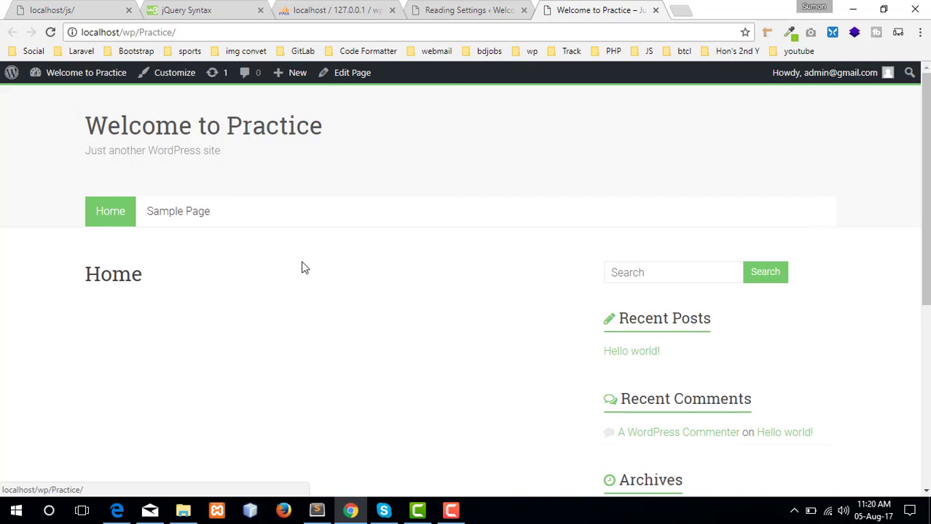
scroll(304, 268, "down", 2)
scroll(305, 268, "up", 2)
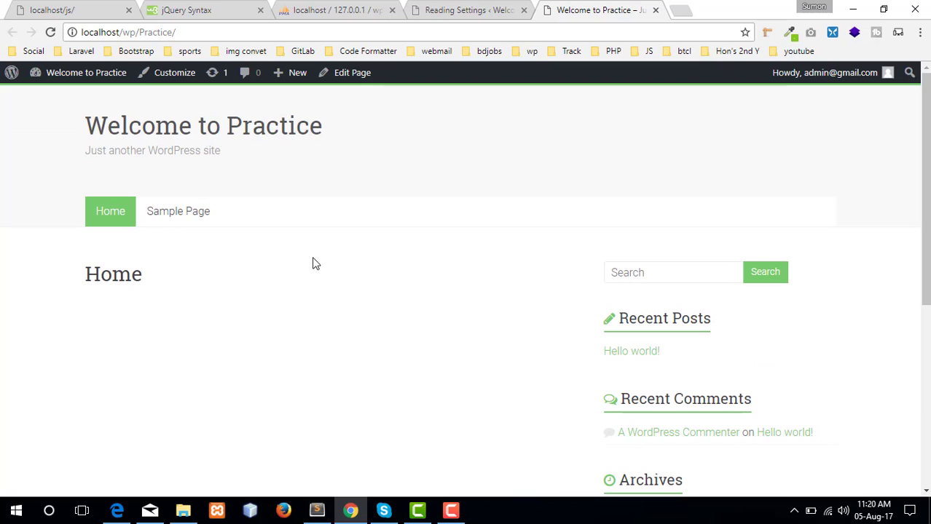
Open the Home page for editing from the dashboard's list of pages
left_click(481, 9)
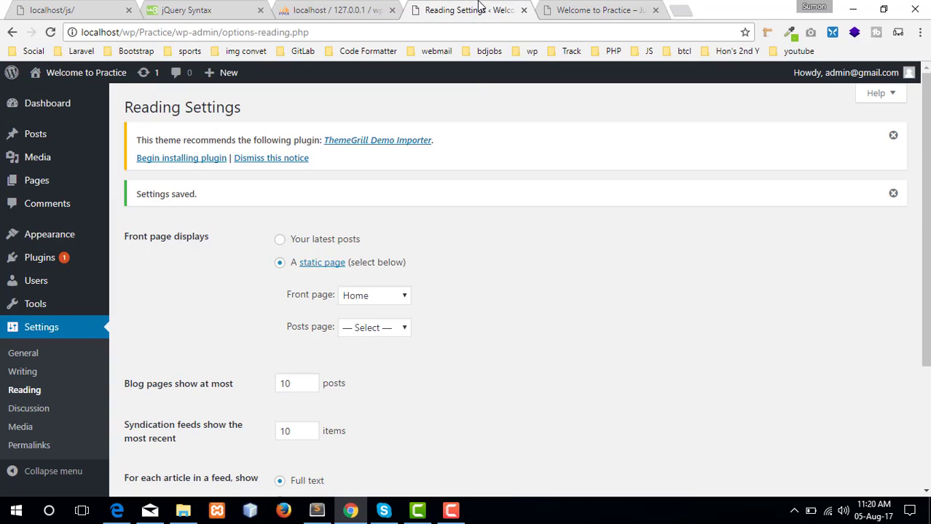
left_click(52, 181)
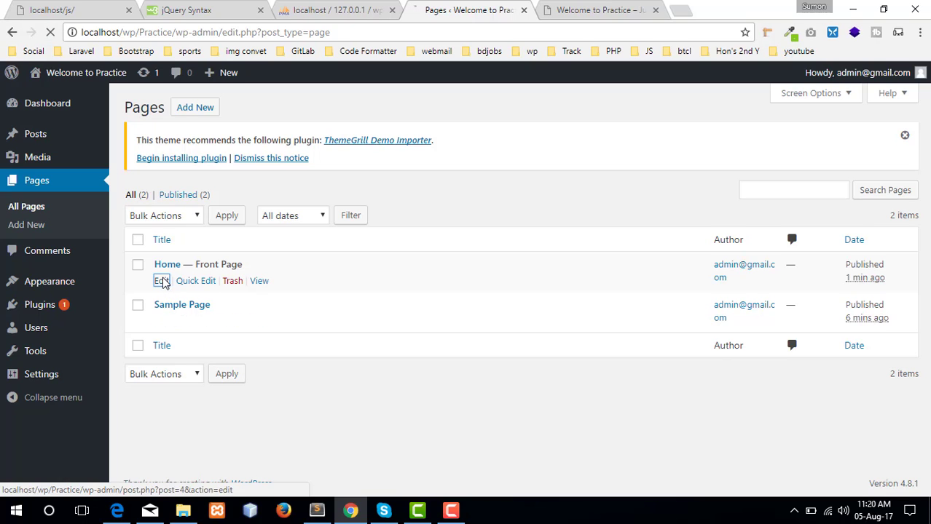
left_click(162, 281)
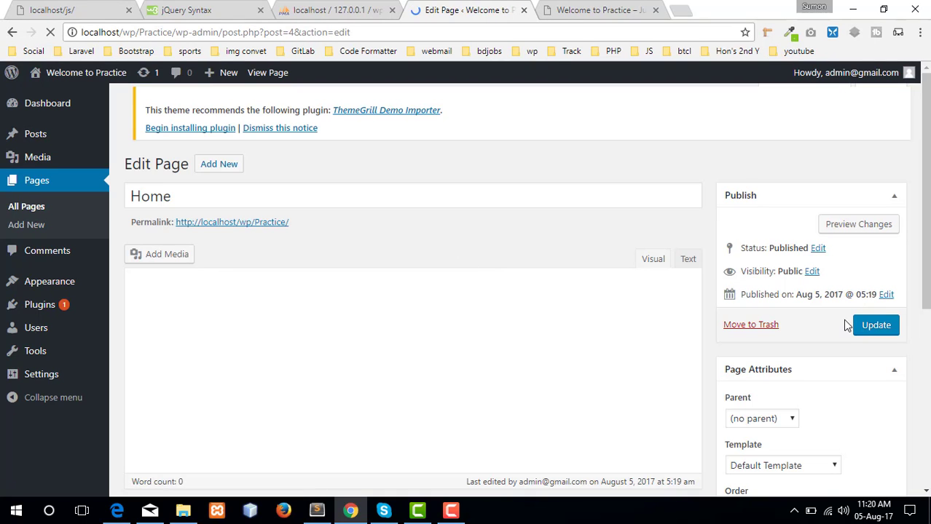
Examine the available template and parent choices in the Home page's attributes
scroll(845, 328, "down", 2)
left_click(791, 333)
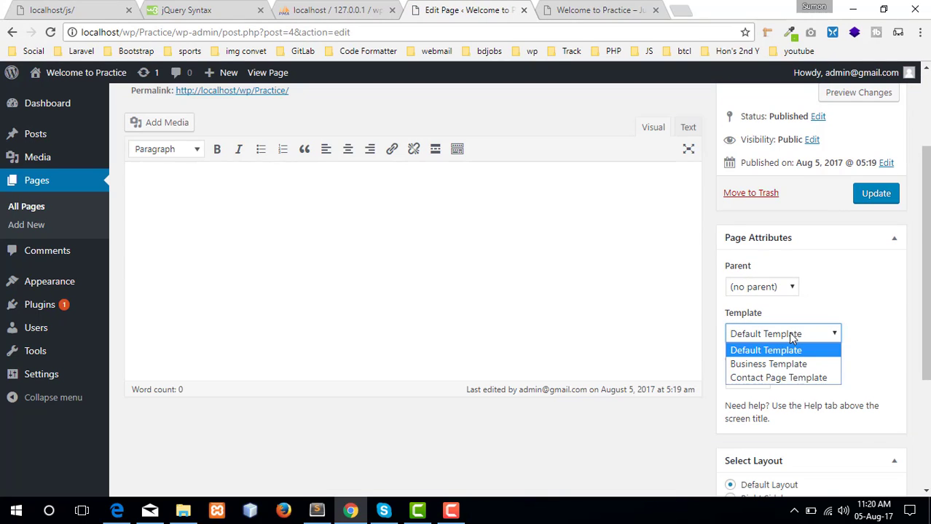
left_click(792, 334)
left_click(779, 287)
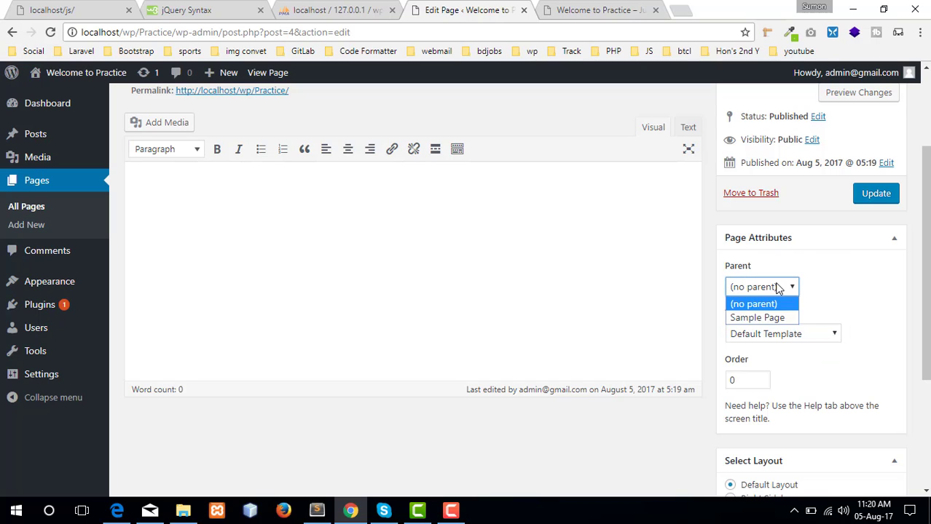
left_click(778, 290)
left_click(798, 333)
left_click(798, 334)
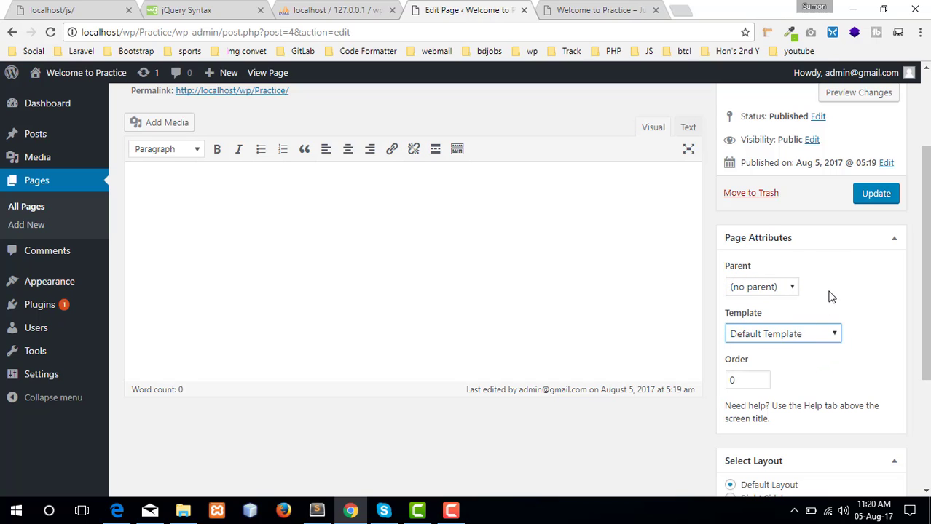
Set the Home page's layout to No Sidebar Full Width and update the page
scroll(829, 295, "down", 2)
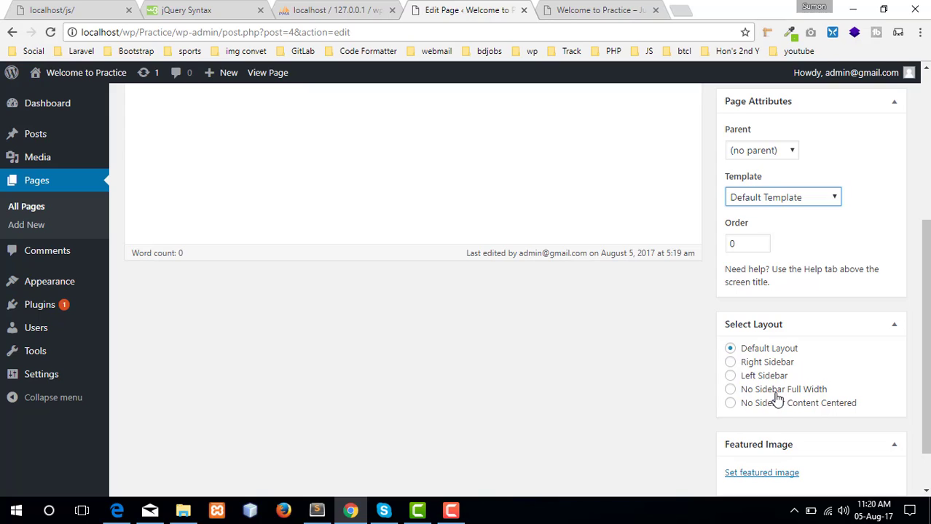
left_click(755, 395)
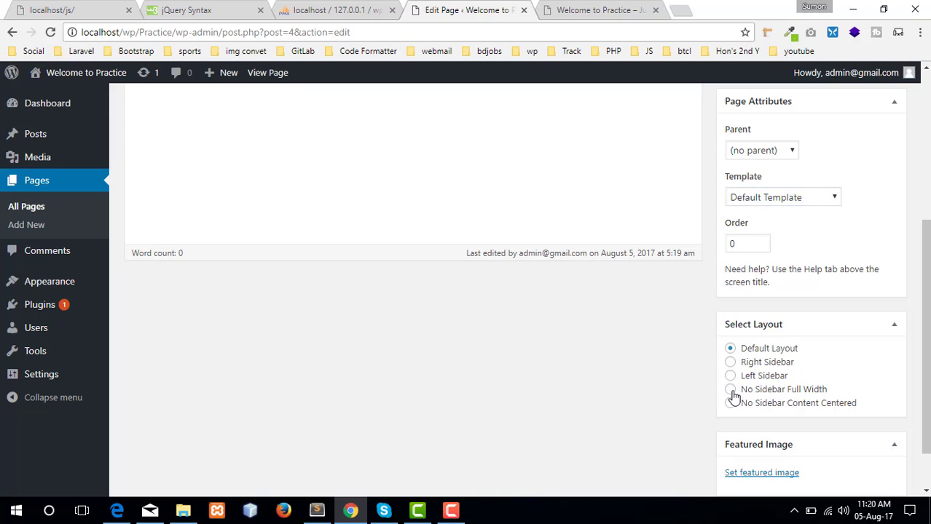
scroll(779, 393, "up", 3)
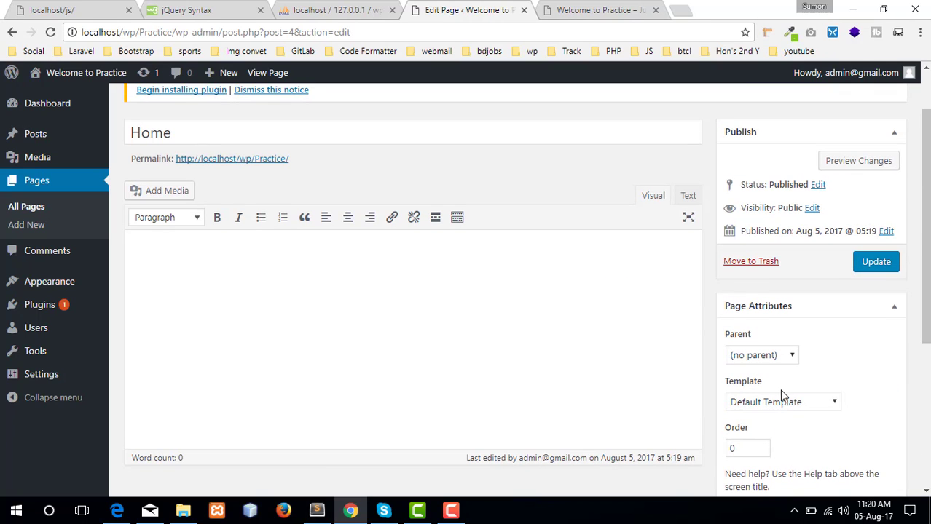
left_click(877, 264)
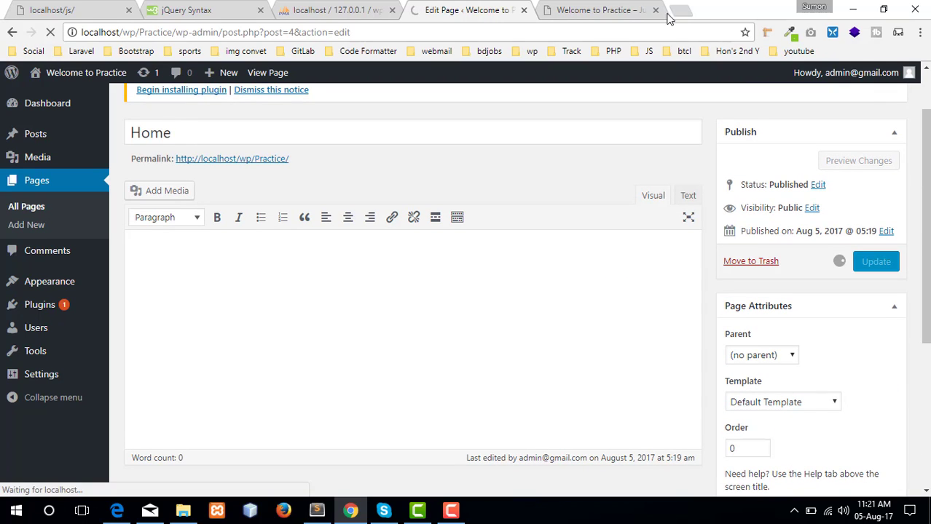
Reload the live site to check the Home page's layout
left_click(604, 10)
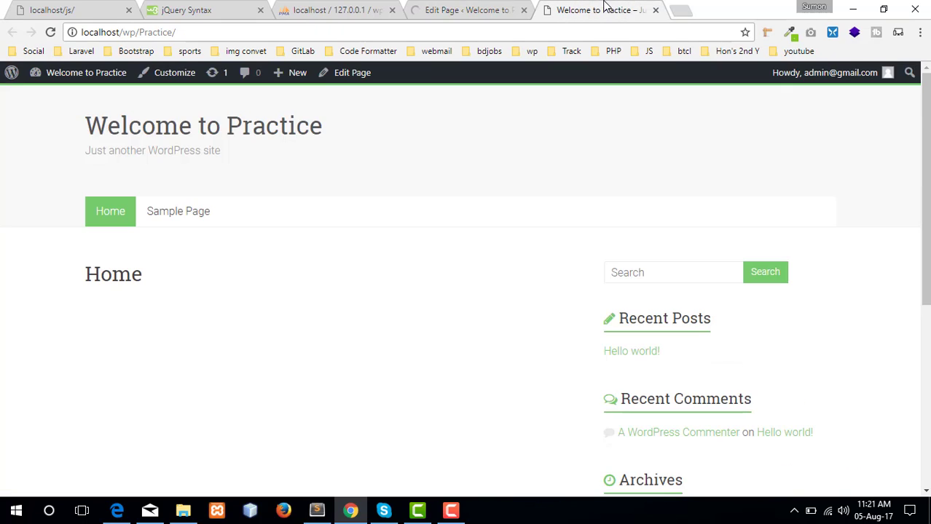
right_click(484, 161)
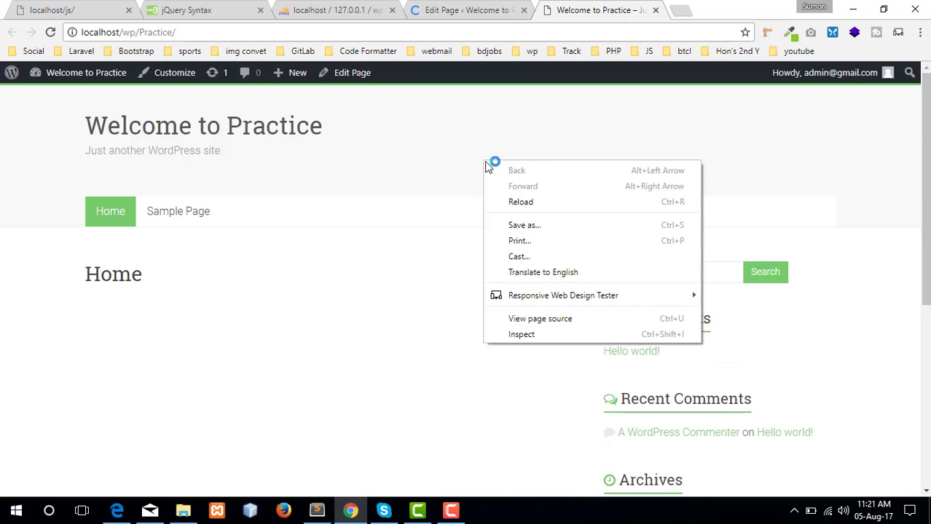
left_click(522, 202)
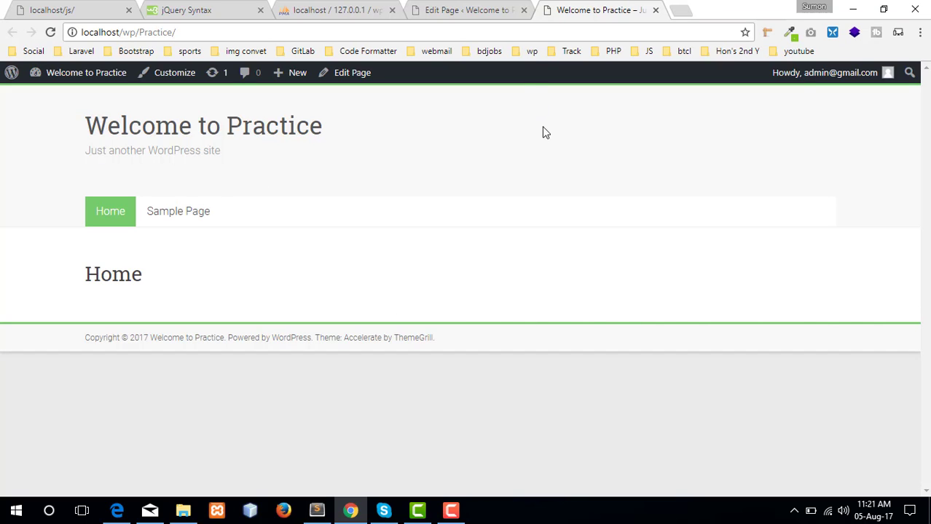
Return to the dashboard and open the page for adding new plugins
left_click(455, 6)
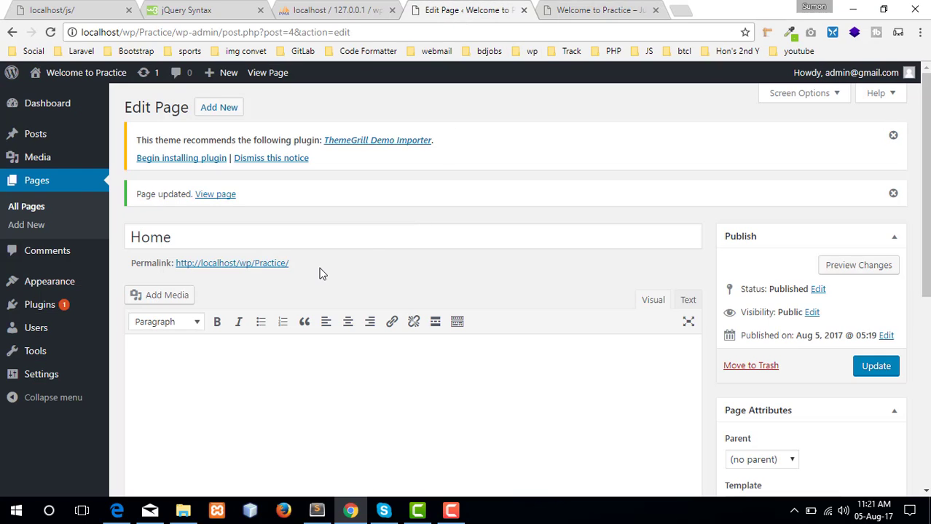
mouse_move(60, 311)
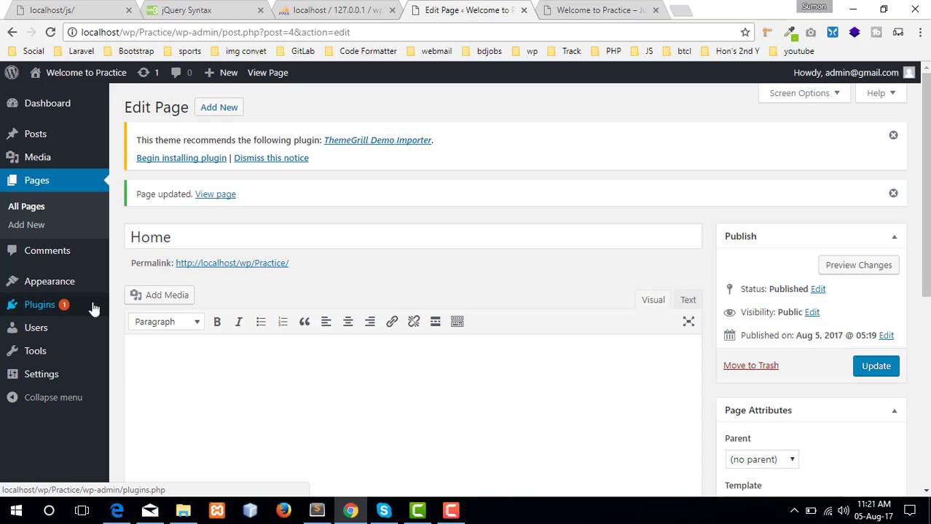
left_click(52, 310)
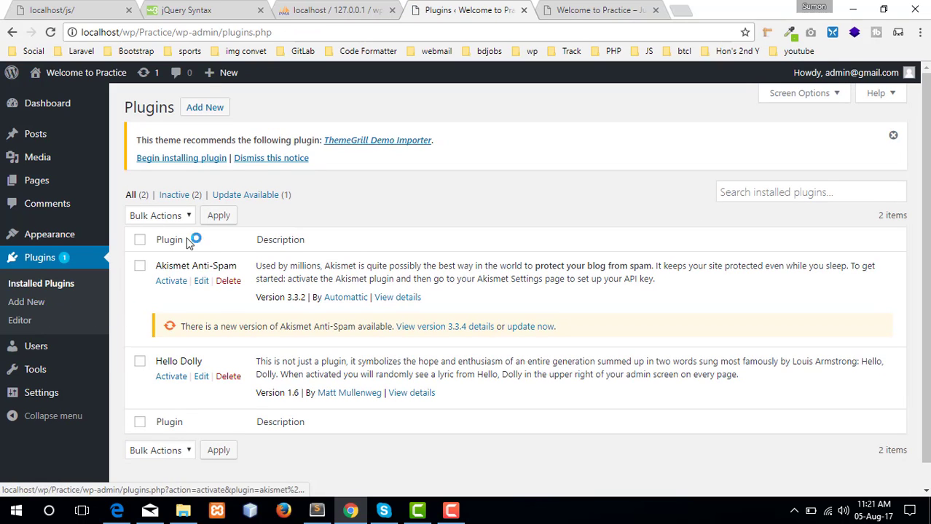
left_click(208, 110)
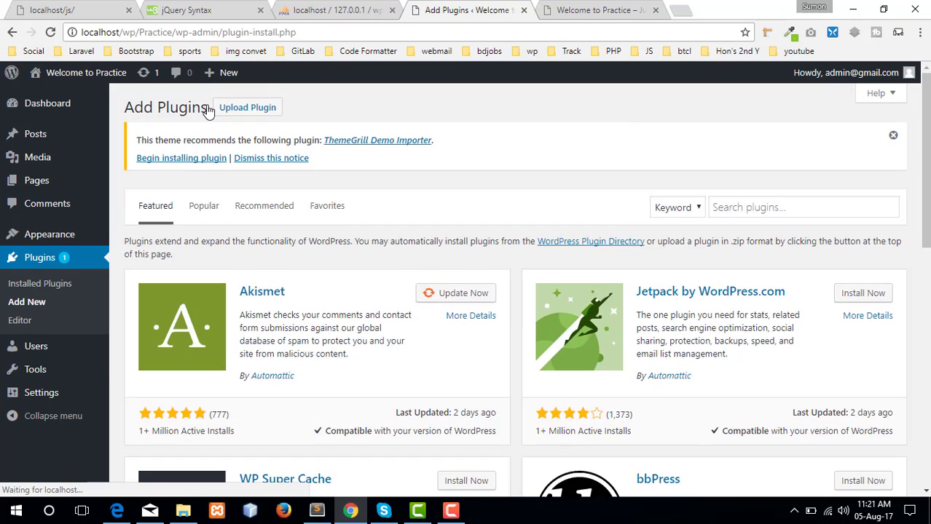
Search the plugin directory for "meta slider"
left_click(819, 210)
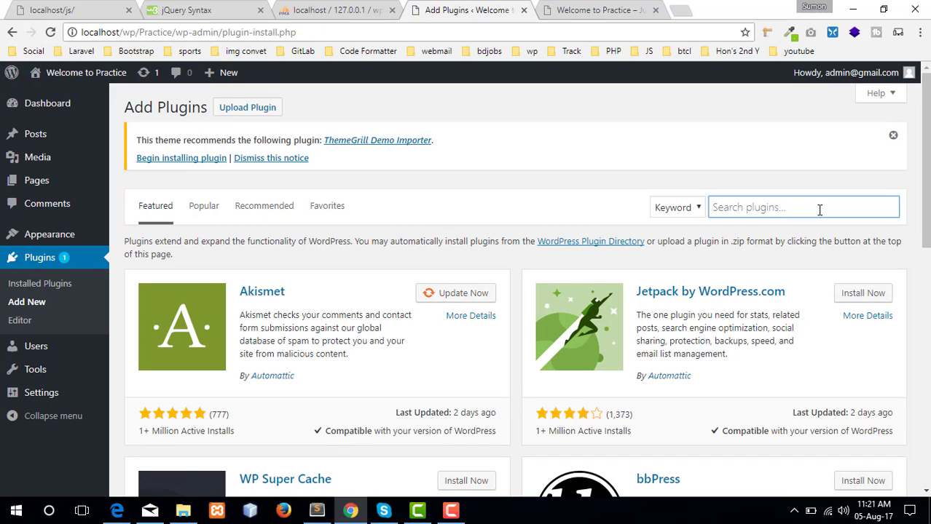
type("met")
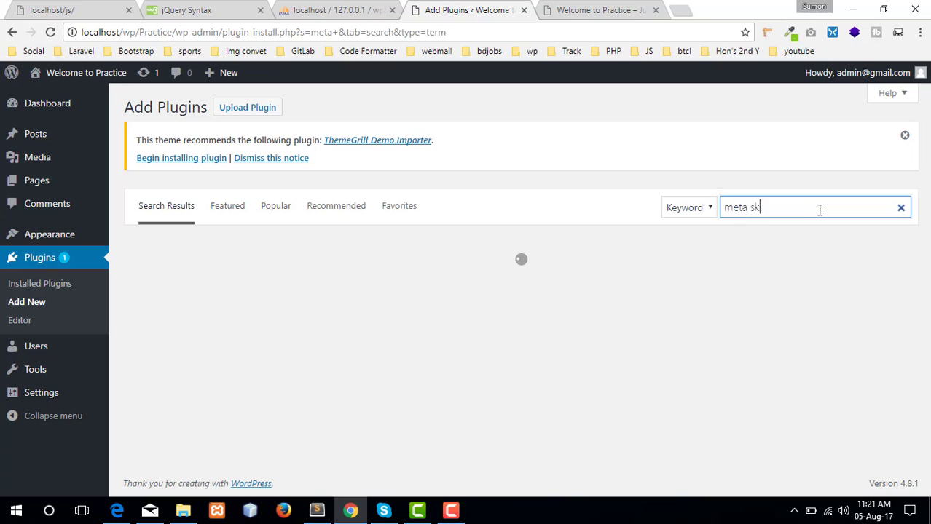
type("a slide")
key("ctrl+plus")
key("ctrl+plus")
key("ctrl+plus")
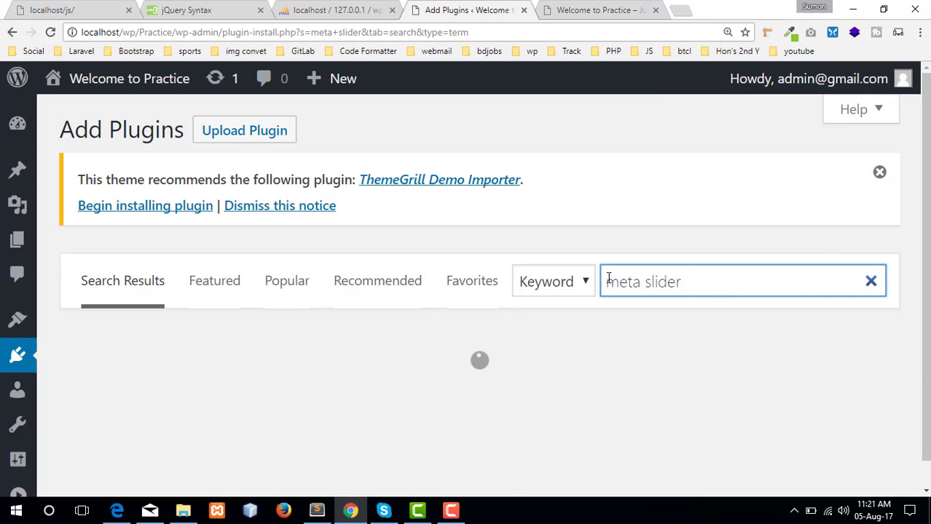
left_click_drag(609, 278, 590, 283)
left_click(741, 282)
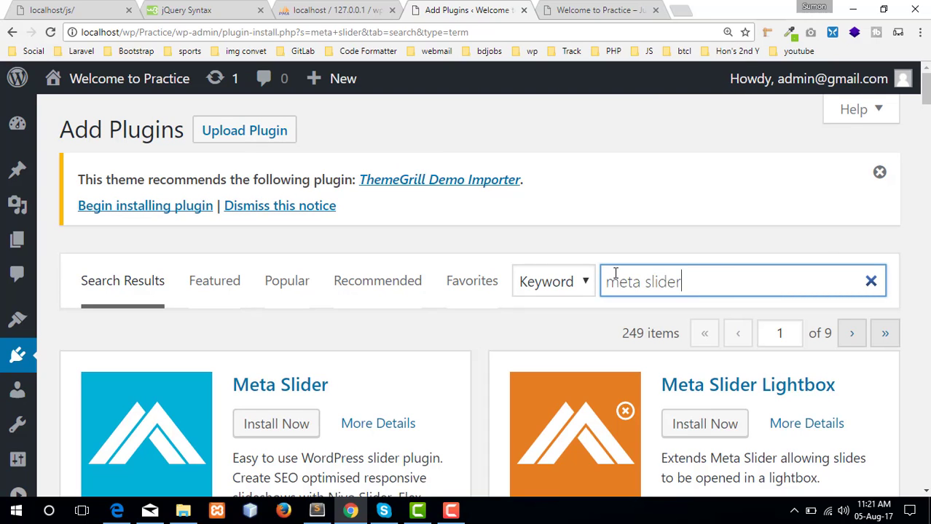
key("ctrl+minus")
key("ctrl+minus")
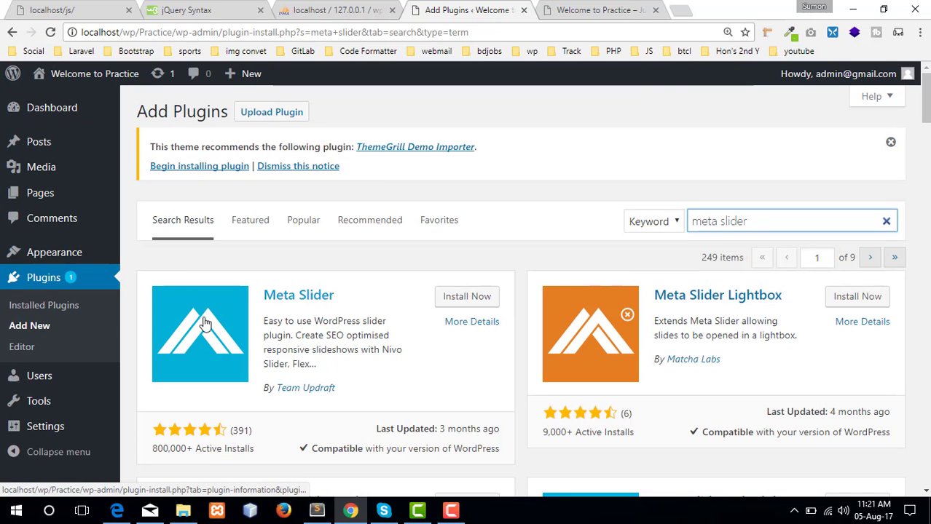
Install and activate the Meta Slider plugin from the search results
left_click(462, 298)
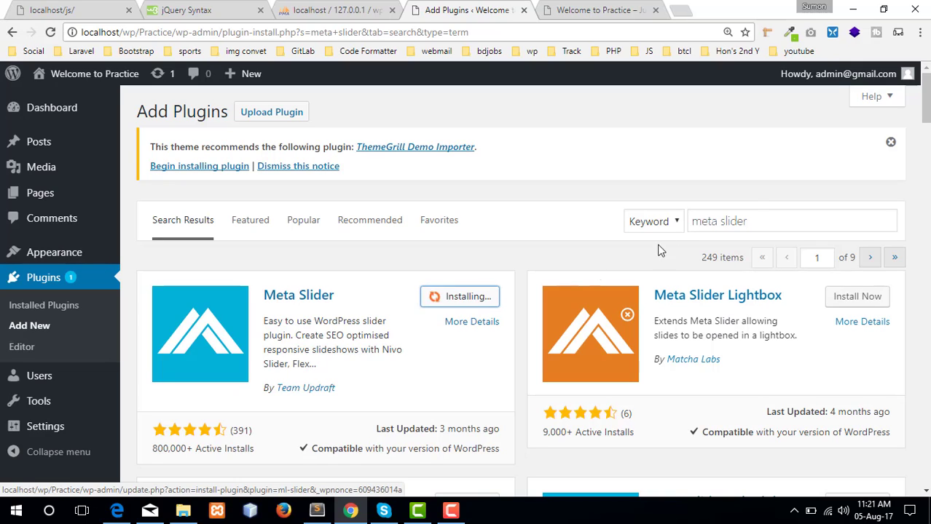
left_click_drag(751, 222, 684, 228)
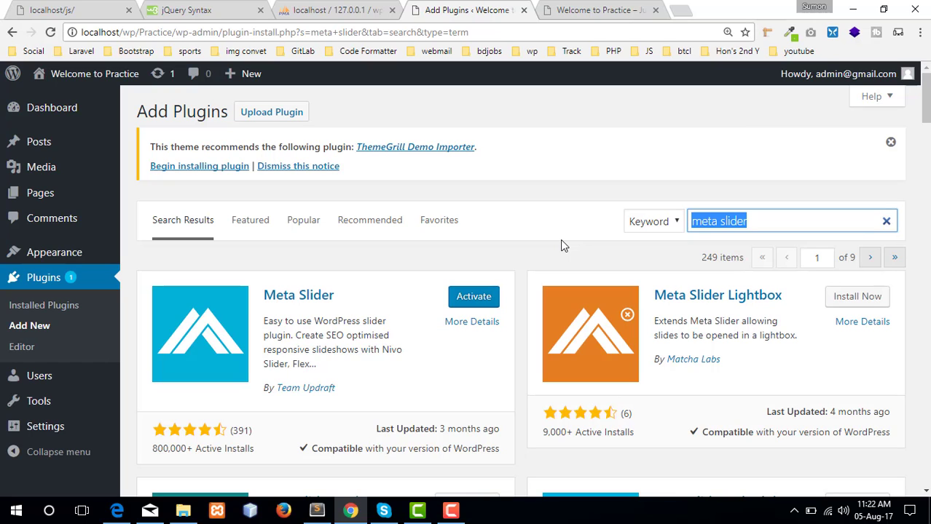
left_click(466, 298)
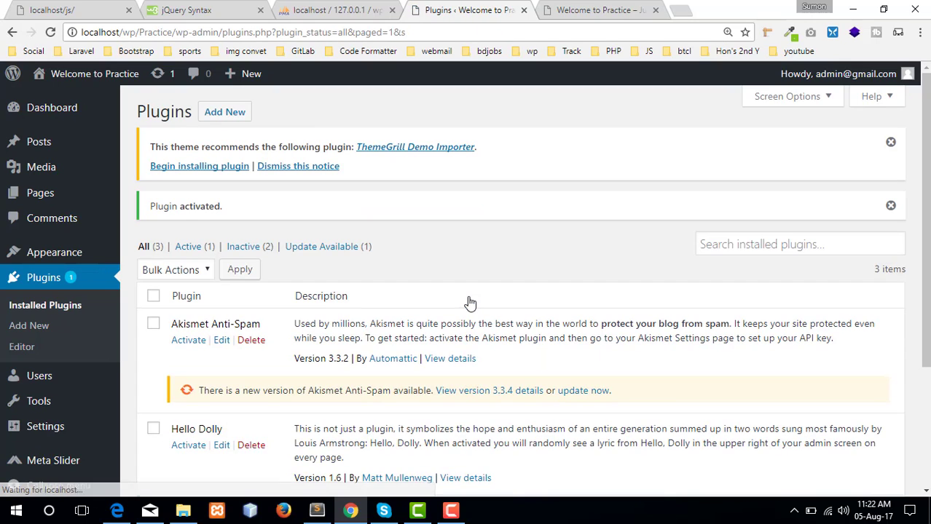
Open the Meta Slider page and create a first slideshow named "Main Slider"
left_click(727, 32)
left_click(706, 76)
scroll(572, 185, "down", 3)
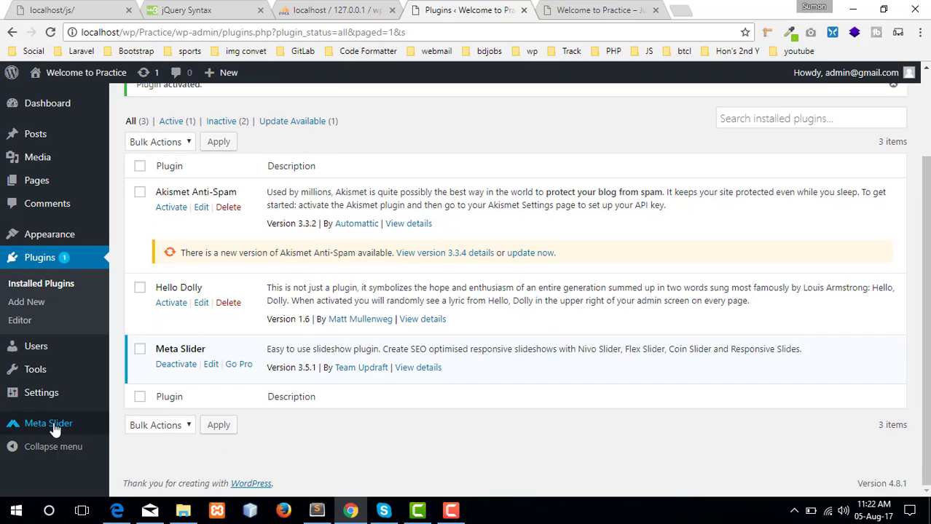
mouse_move(80, 426)
left_click(29, 426)
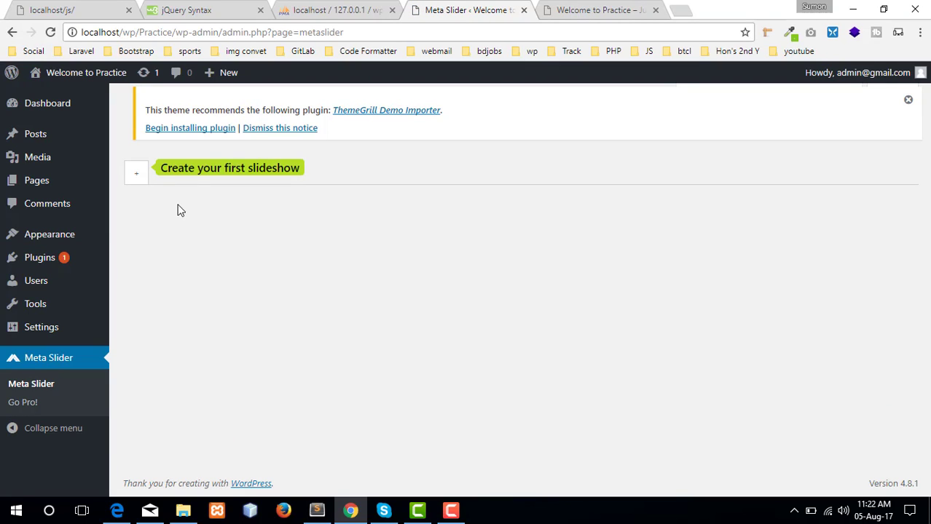
left_click(136, 177)
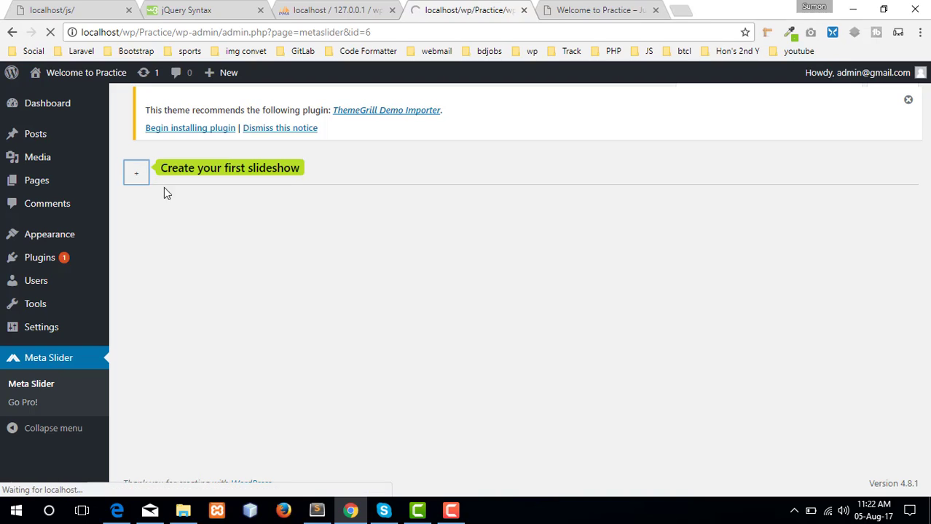
left_click_drag(188, 175, 133, 176)
type("Main Slider")
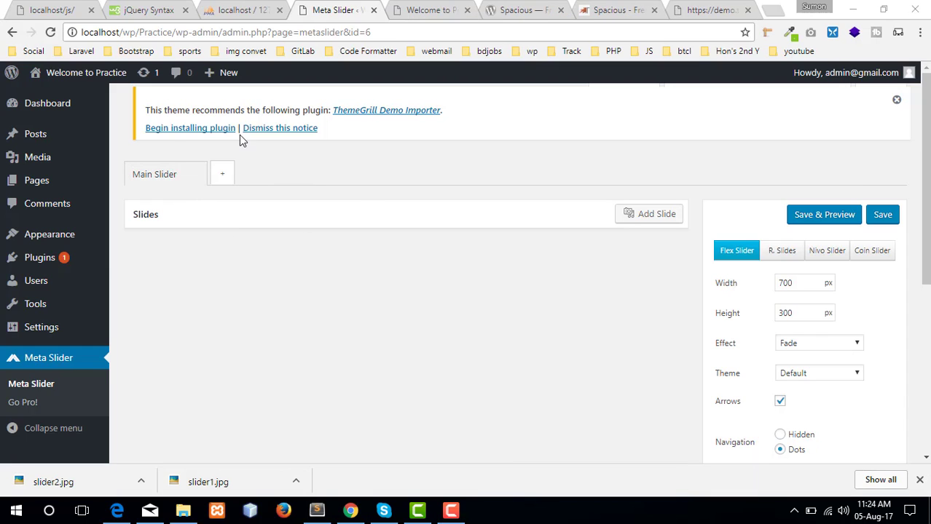
triple_click(181, 176)
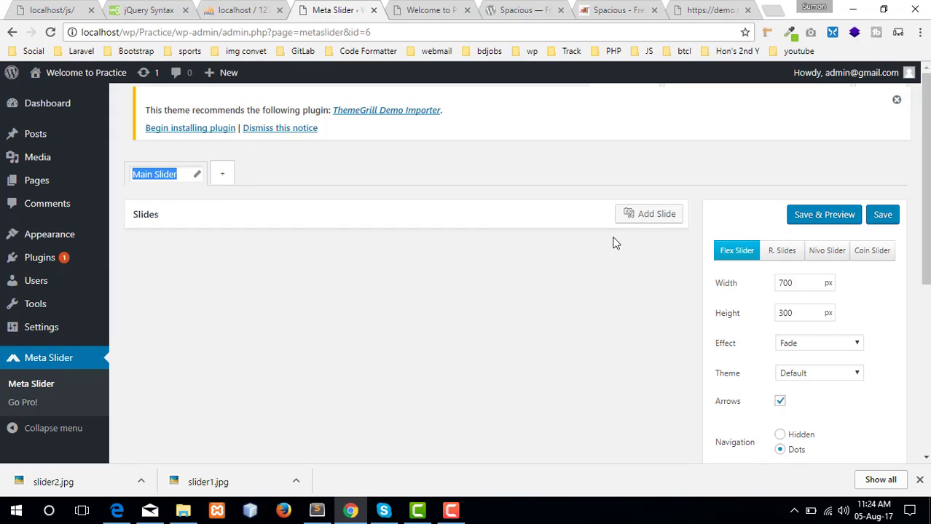
Upload slider1.jpg and slider2.jpg from the desktop's wordpress folder and add both to the slider as image slides
left_click(648, 218)
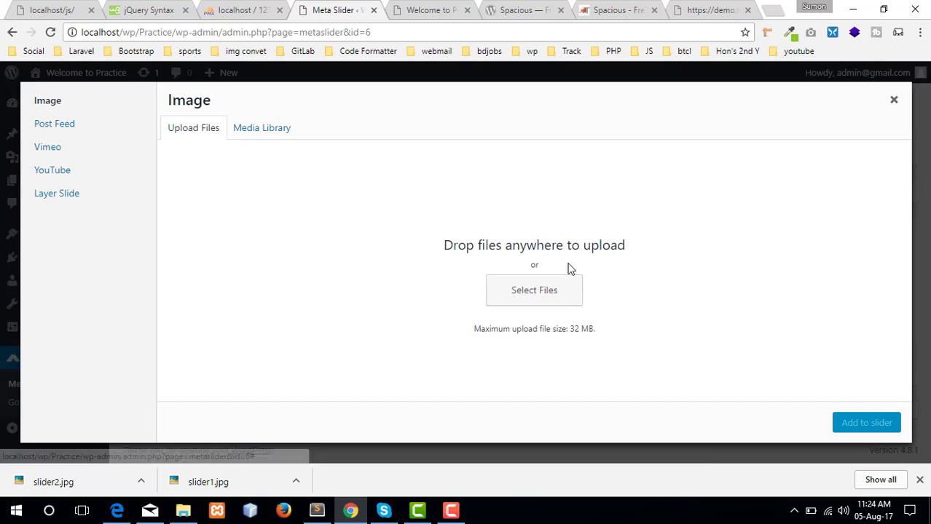
left_click(528, 292)
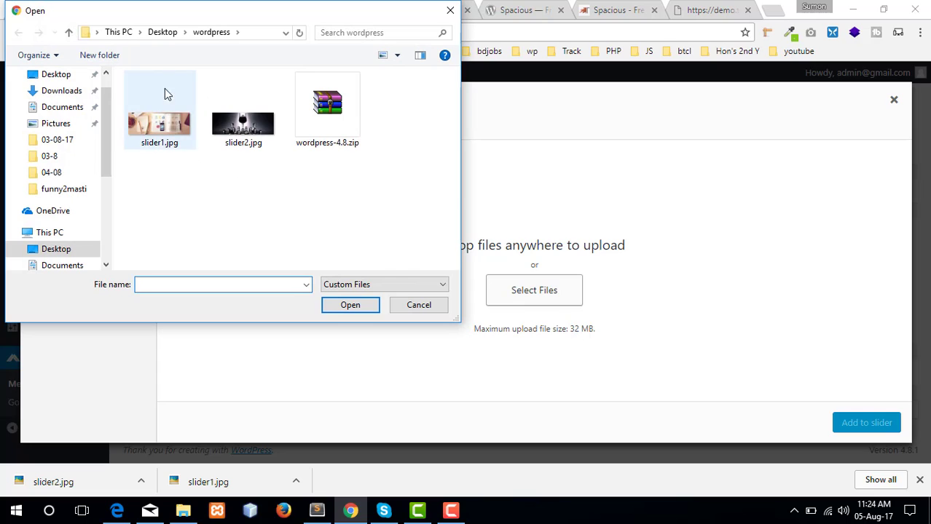
left_click(64, 73)
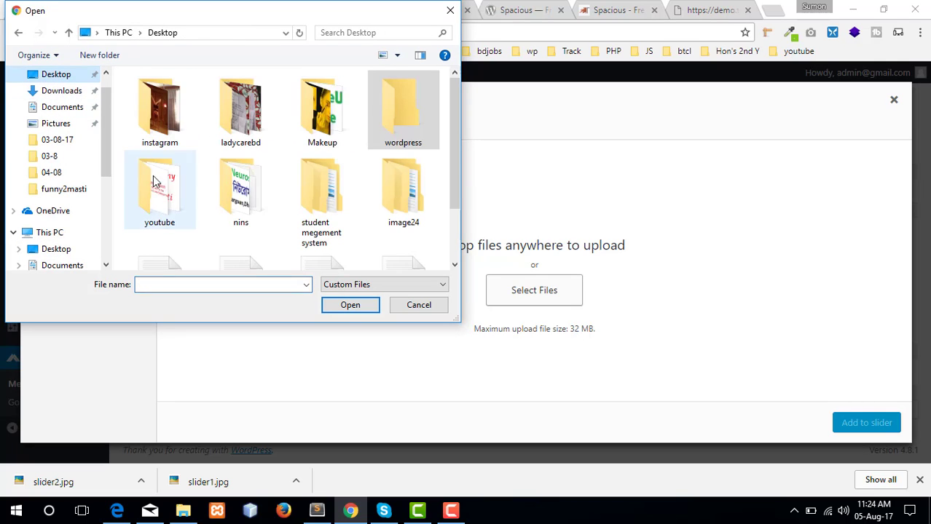
double_click(404, 116)
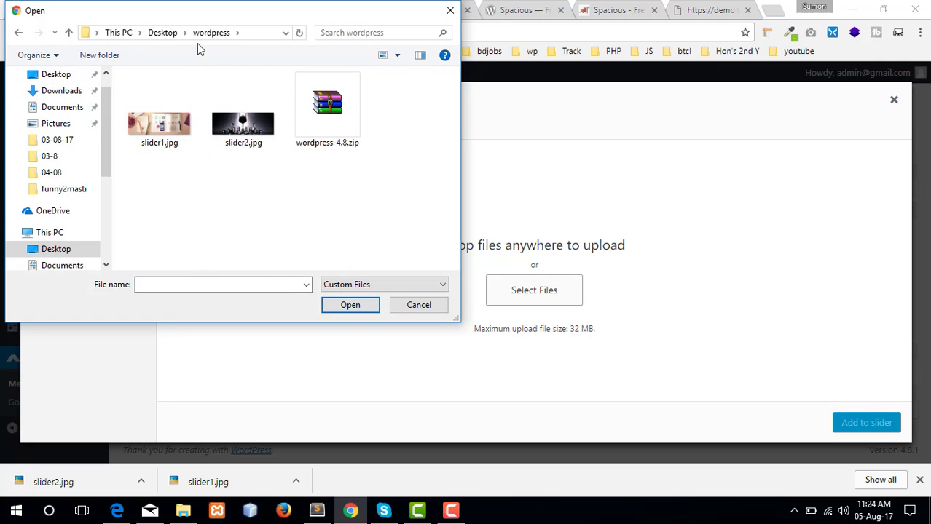
left_click(156, 126)
left_click(243, 128, "ctrl")
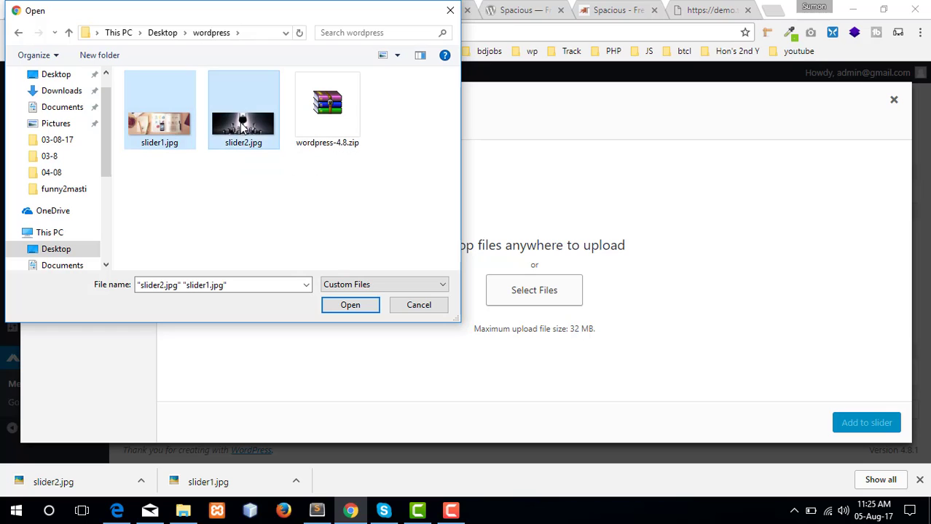
left_click(347, 305)
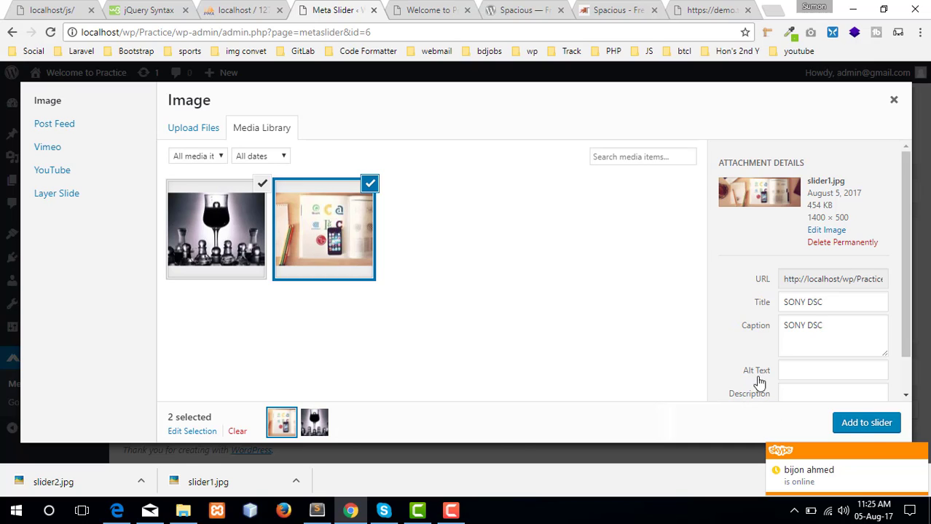
left_click(882, 422)
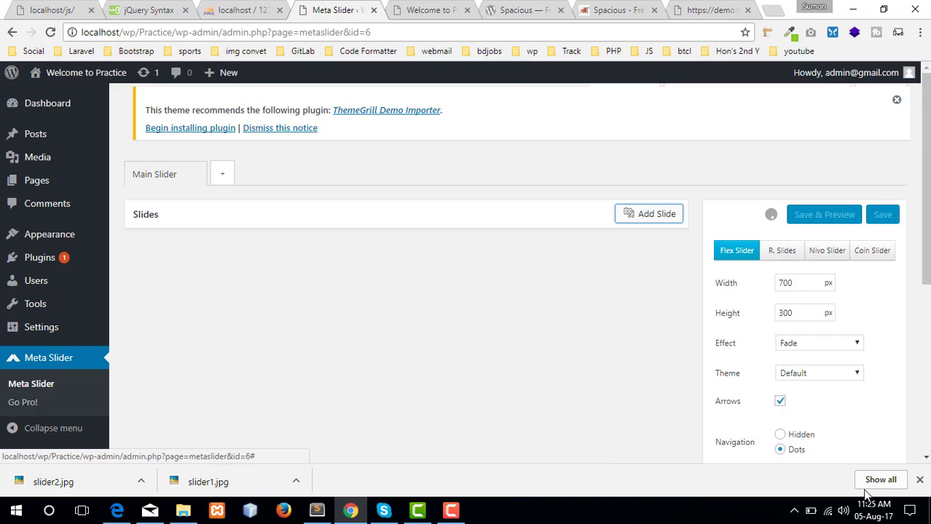
left_click(919, 480)
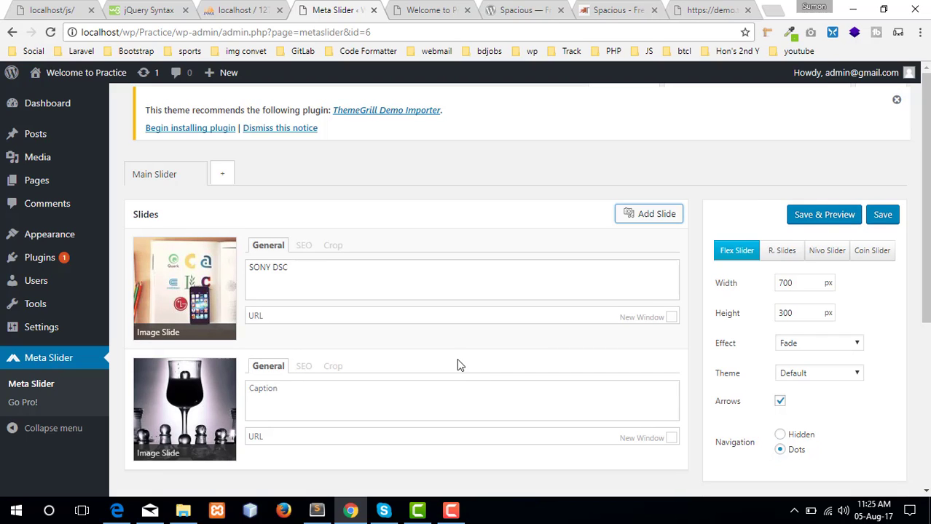
Examine the first slide's caption, SEO and crop position settings without changing them
scroll(455, 358, "down", 3)
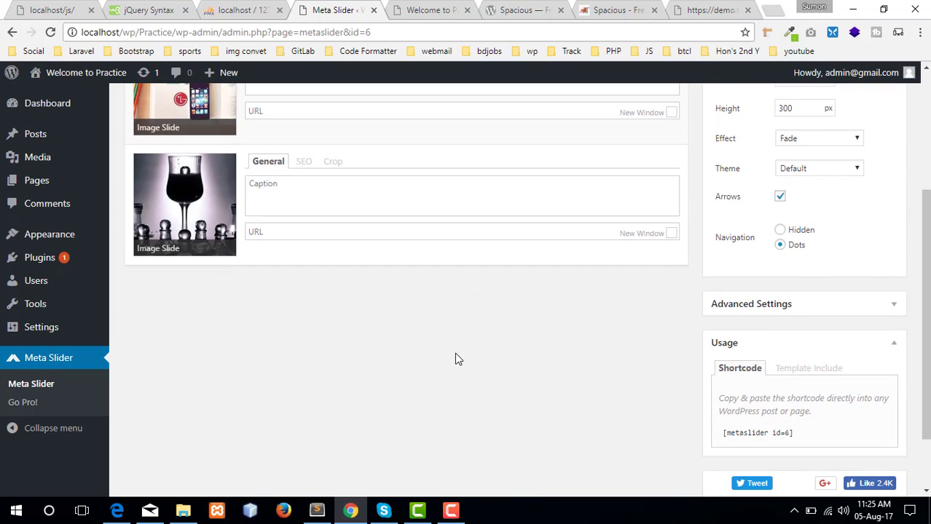
scroll(455, 358, "up", 3)
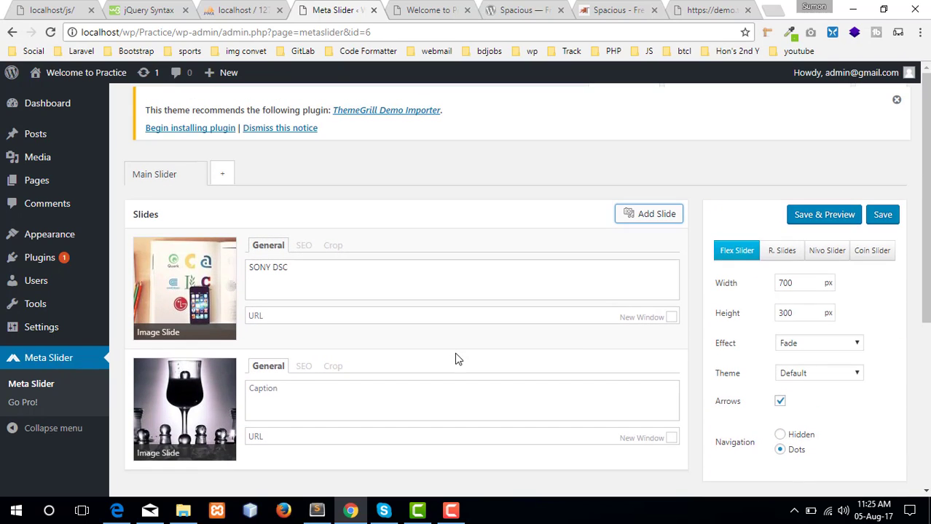
left_click(433, 275)
left_click_drag(350, 274, 249, 267)
left_click(346, 271)
left_click(319, 404)
left_click(305, 246)
left_click(335, 247)
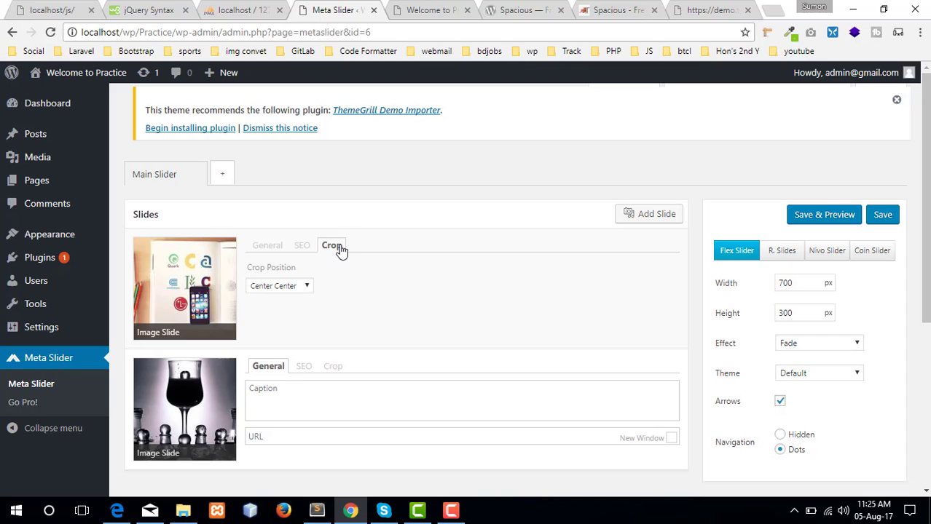
left_click(294, 287)
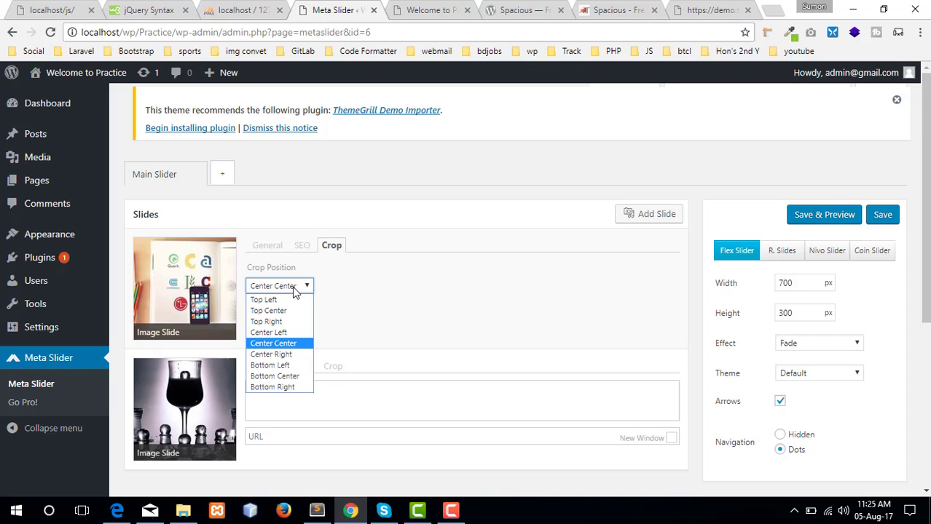
left_click(292, 287)
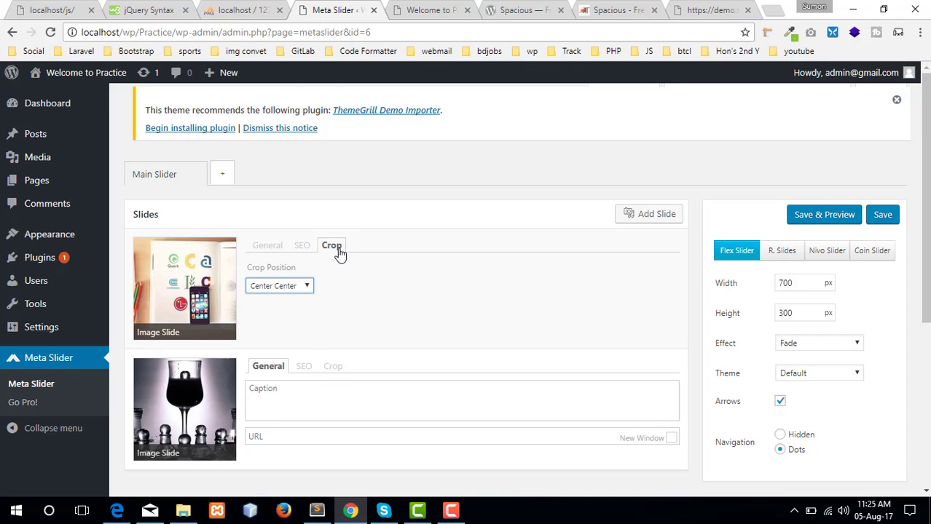
left_click(266, 248)
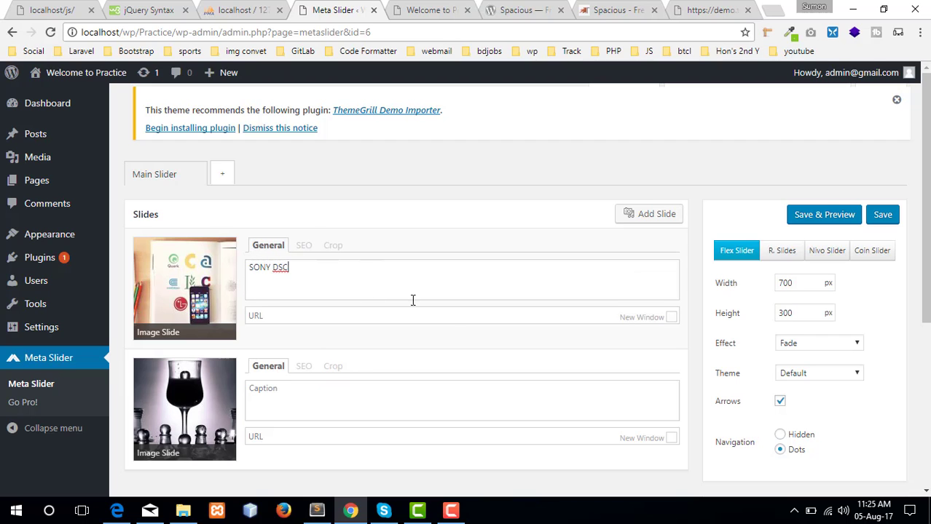
Review the slider's width, height, effect, theme, navigation and usage options
scroll(465, 340, "down", 2)
scroll(519, 346, "up", 2)
scroll(806, 214, "down", 1)
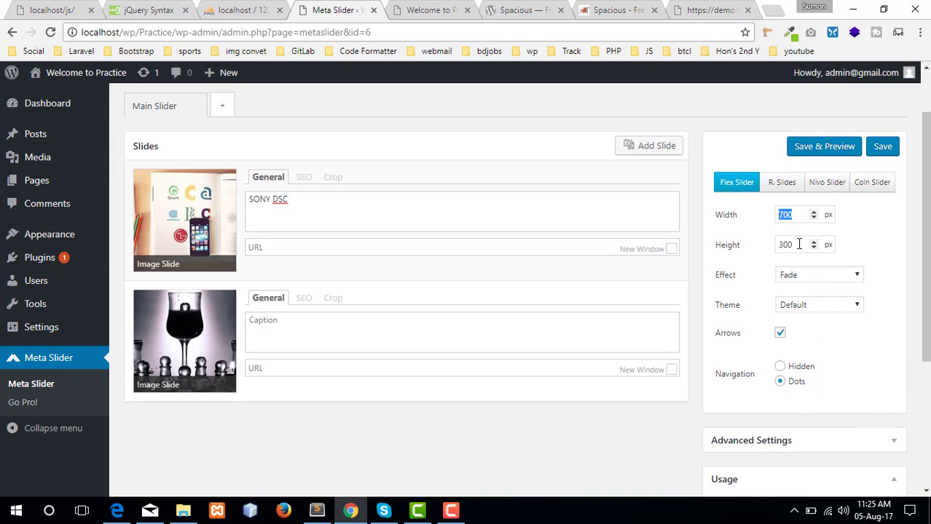
double_click(798, 244)
left_click(813, 274)
left_click(814, 275)
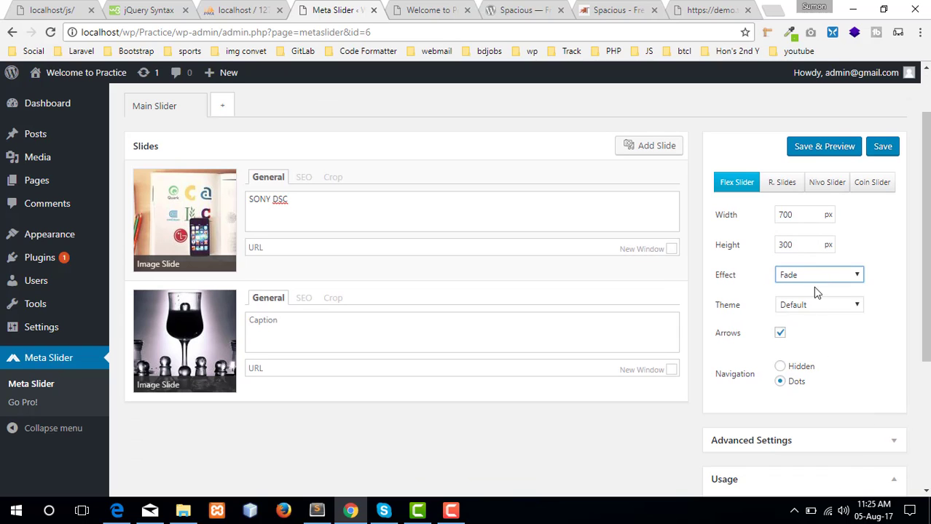
left_click(816, 309)
left_click(816, 313)
scroll(819, 313, "down", 1)
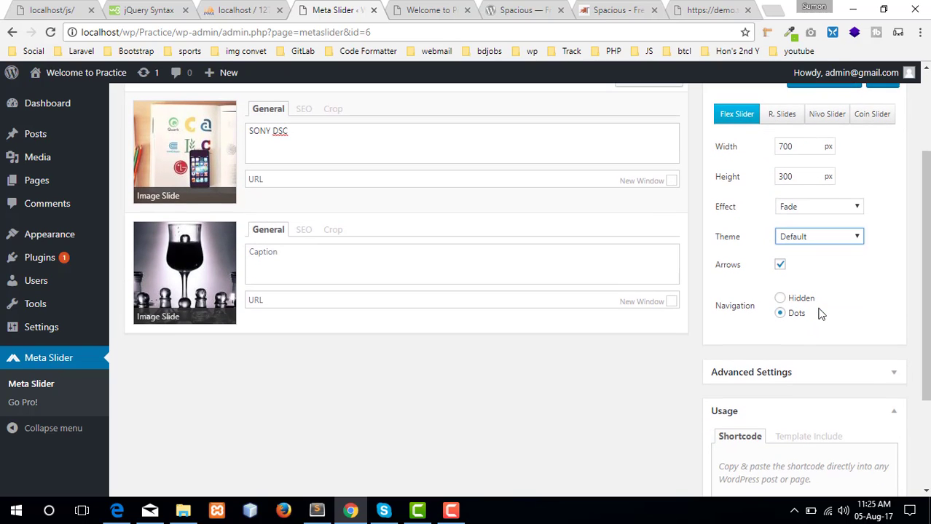
scroll(825, 318, "down", 2)
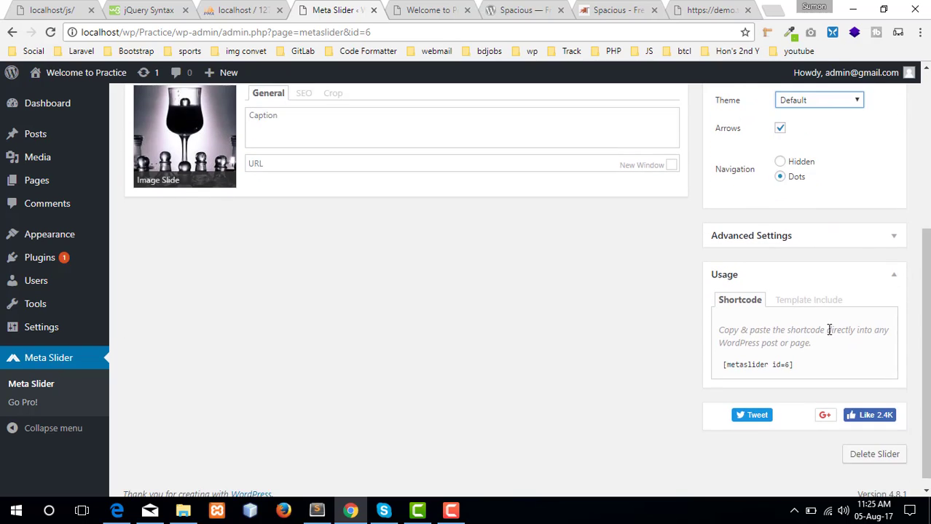
scroll(810, 317, "up", 3)
Compare the R. Slides and Coin Slider settings, and return to the Flex Slider type
left_click(774, 188)
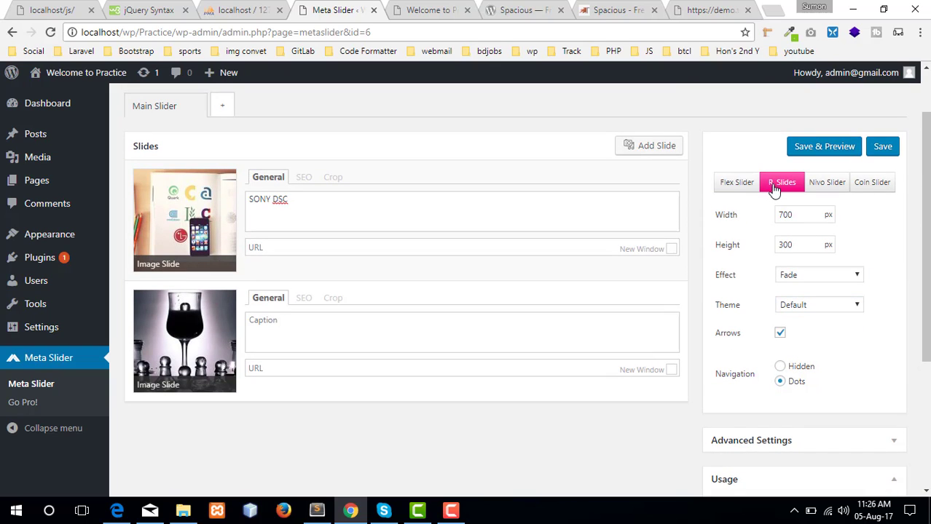
left_click(872, 188)
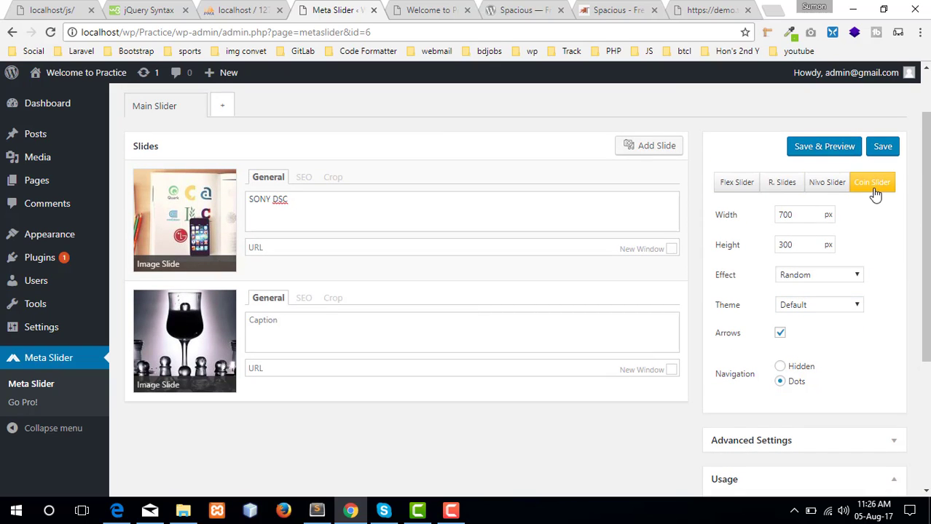
left_click(747, 191)
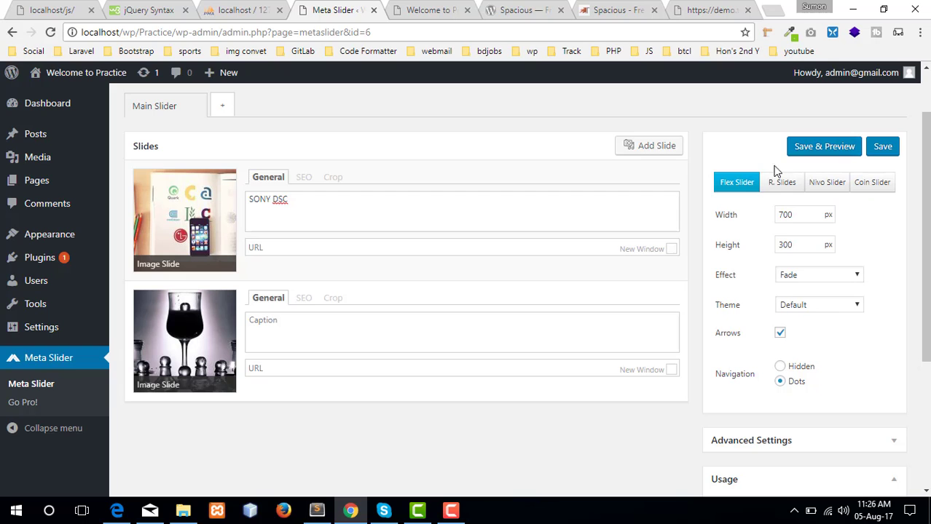
Save the slider, preview it by going through its slides, and close the preview
left_click(830, 147)
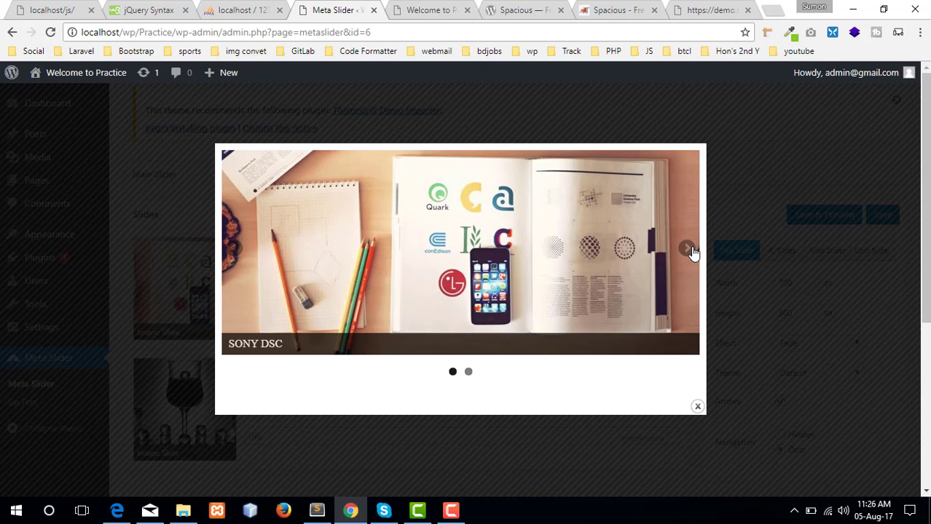
left_click(691, 249)
left_click(691, 250)
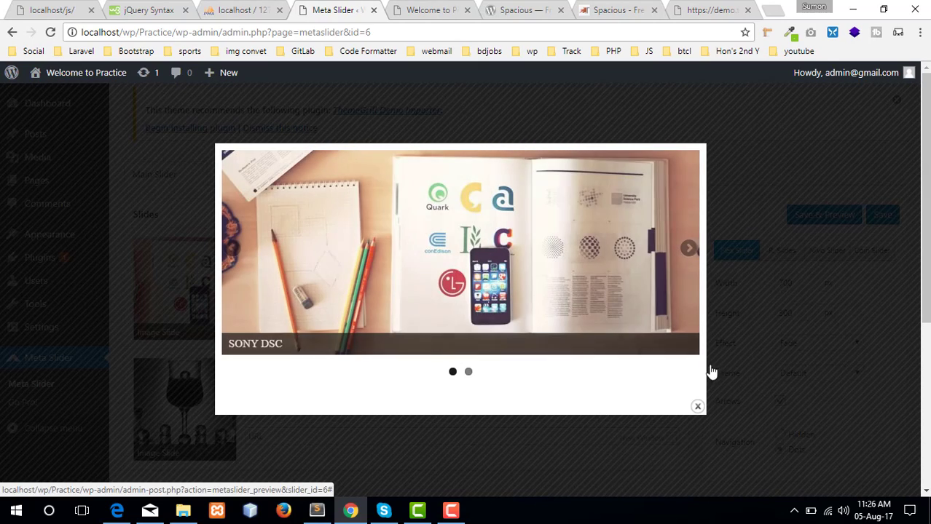
left_click(697, 409)
Look at the live site's Home page and return to the shortcode in the slider's usage information
scroll(668, 334, "down", 2)
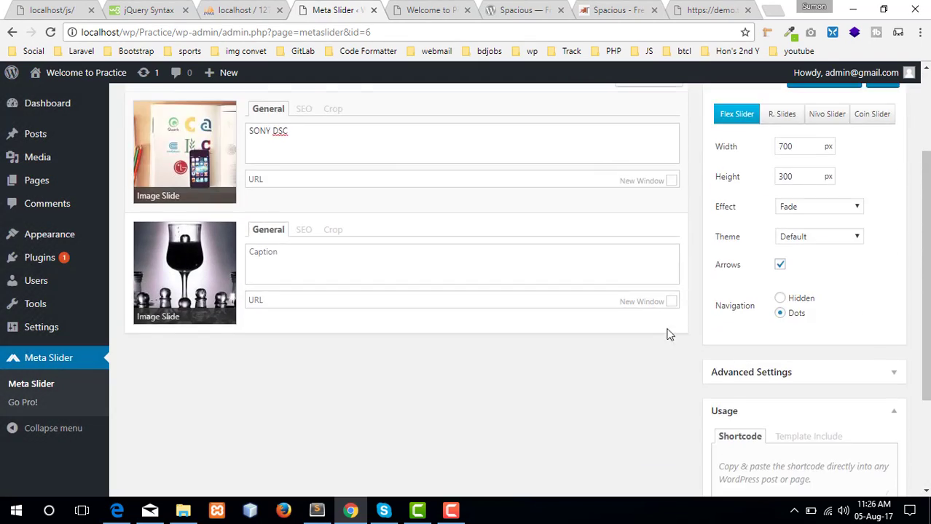
scroll(532, 327, "down", 2)
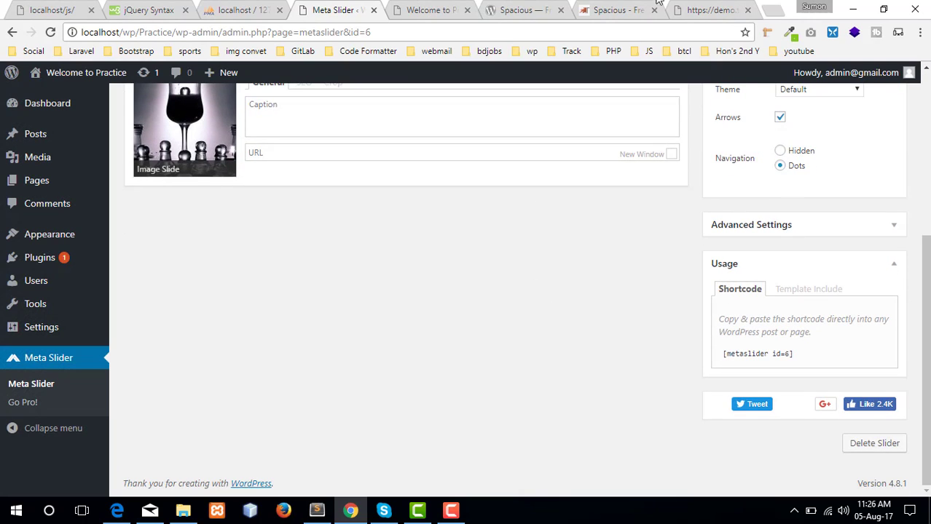
left_click(429, 10)
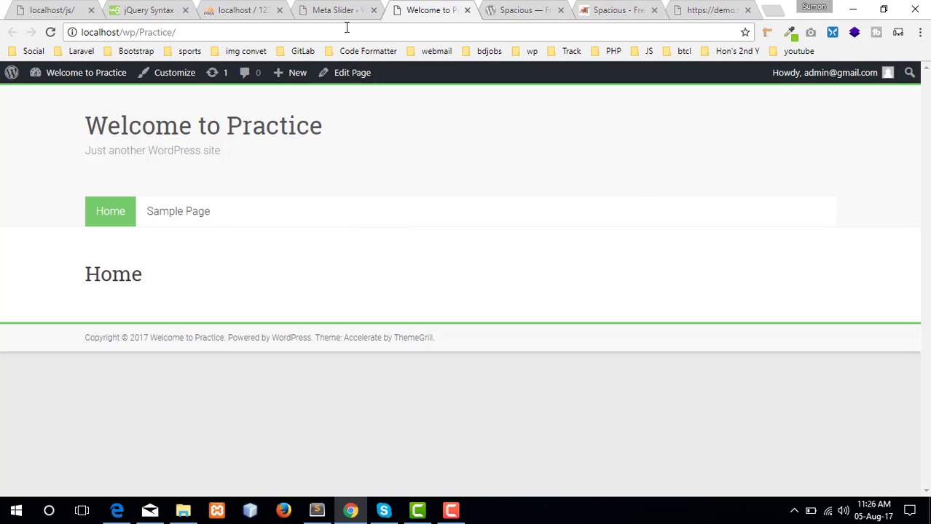
left_click(331, 7)
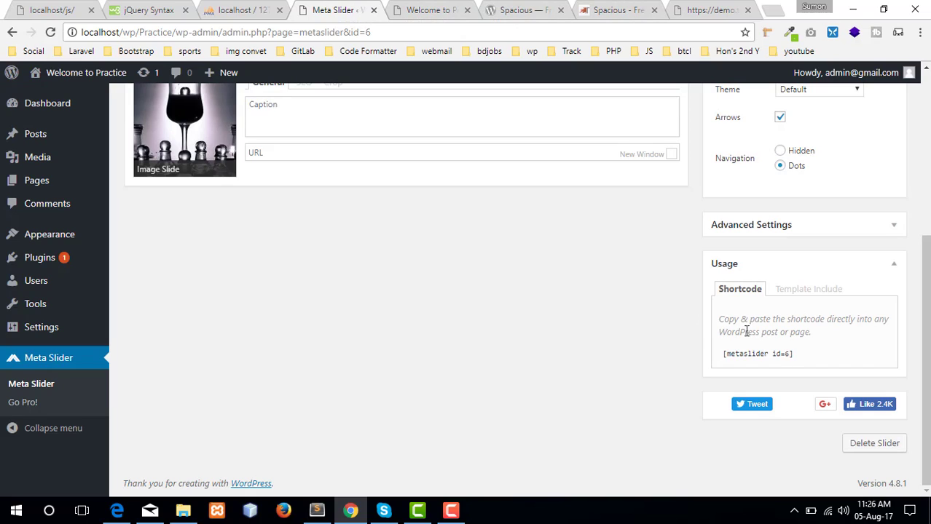
Copy the shortcode [metaslider id=6] from the slider's usage information
left_click_drag(802, 357, 727, 356)
left_click(729, 361)
left_click_drag(724, 359, 800, 353)
right_click(782, 358)
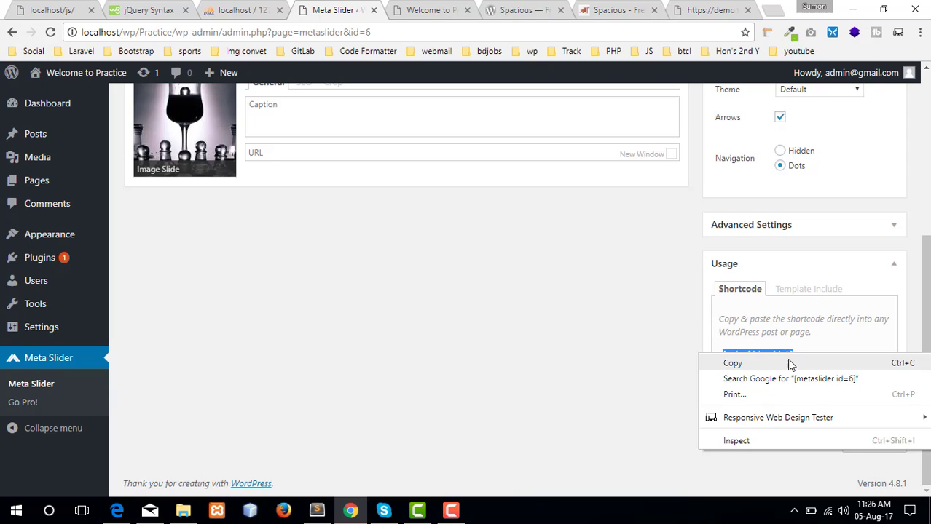
left_click(789, 362)
Open the list of all pages in a separate browser tab and open the Home page for editing
scroll(219, 240, "up", 3)
mouse_move(51, 181)
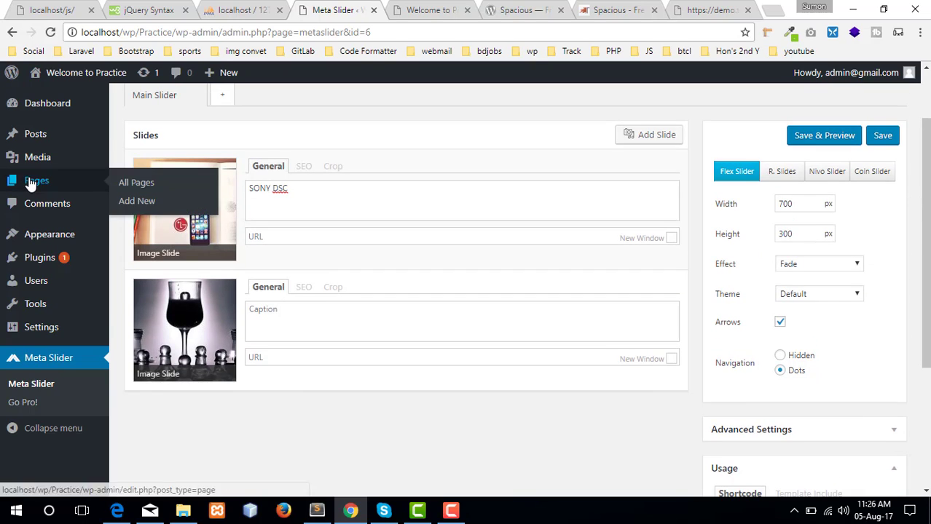
middle_click(136, 188)
left_click(382, 10)
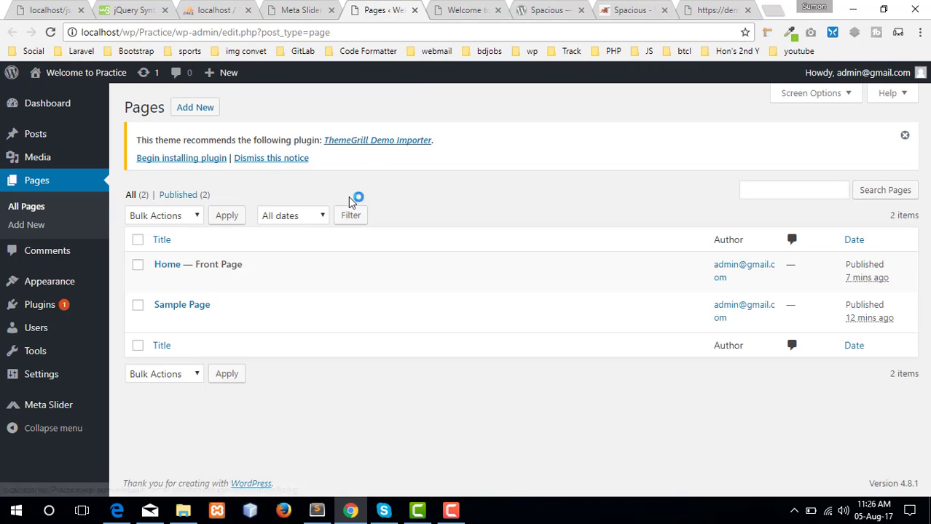
mouse_move(154, 281)
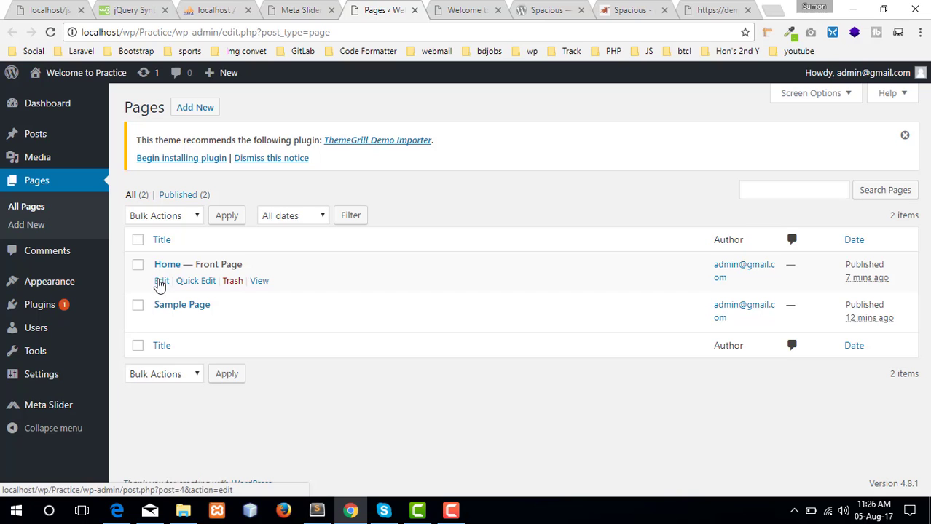
left_click(161, 282)
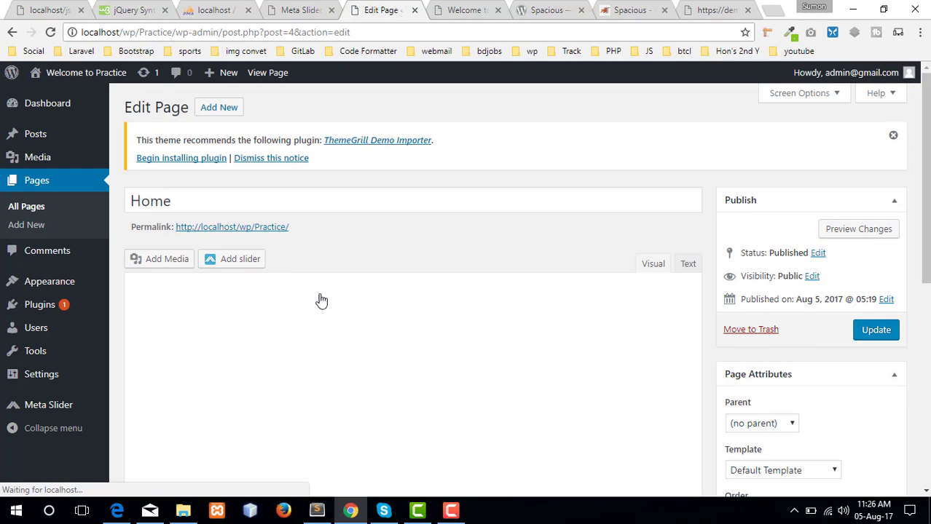
Try inserting the Main Slider slideshow through the page editor's slider dialog, and delete the inserted shortcode
left_click(240, 260)
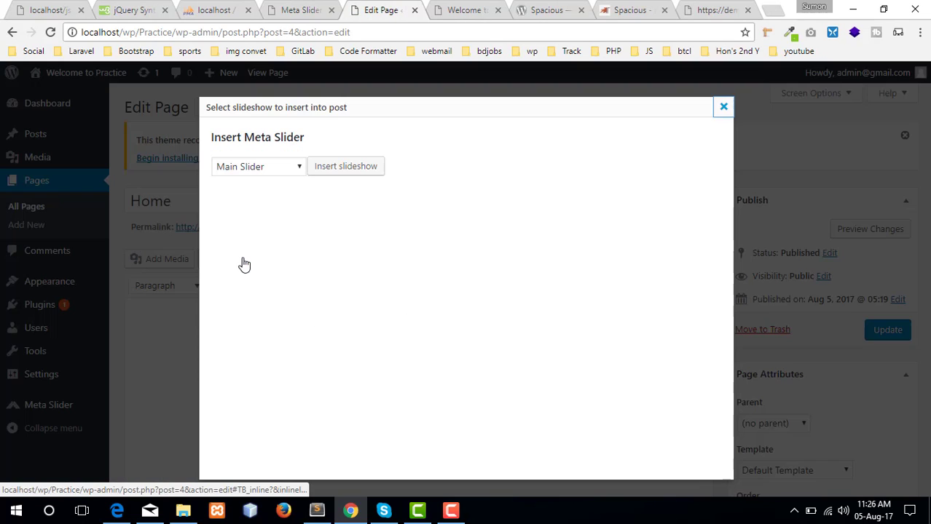
left_click(255, 172)
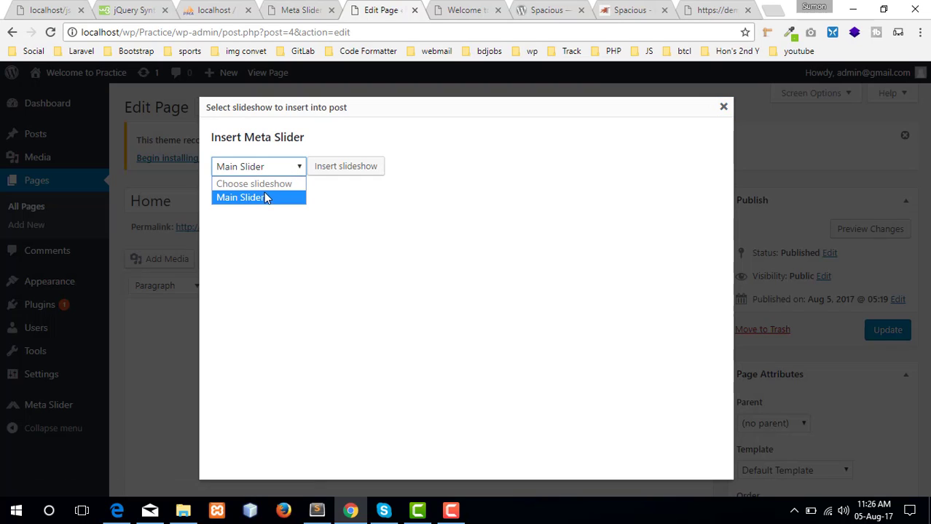
left_click(266, 197)
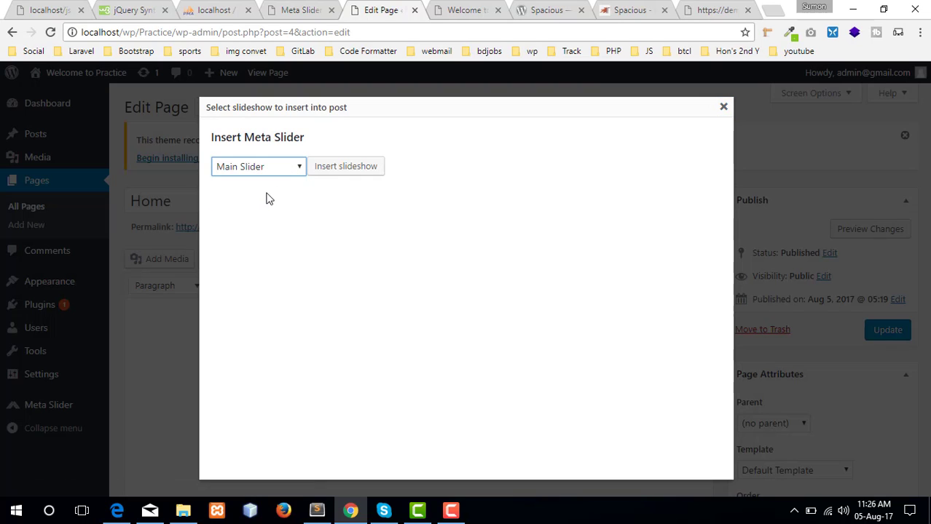
left_click(341, 177)
left_click_drag(271, 322, 135, 325)
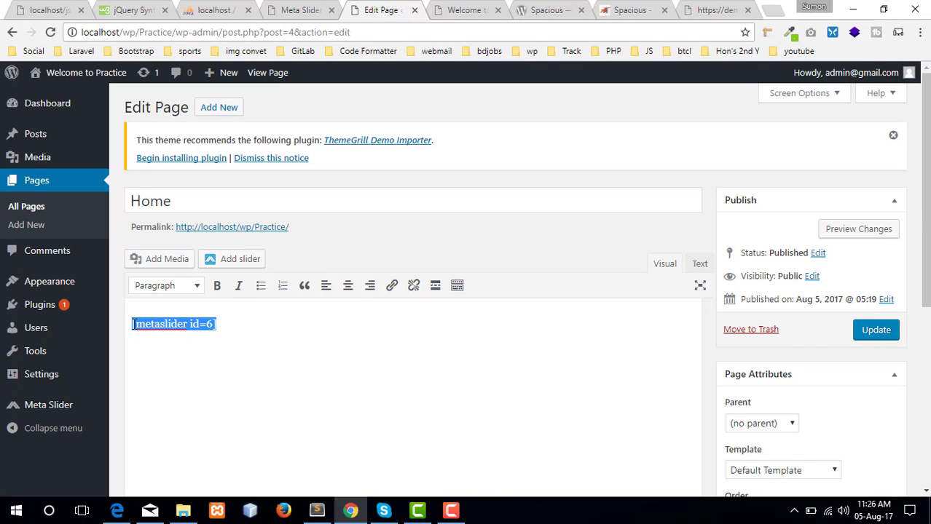
key("BackSpace")
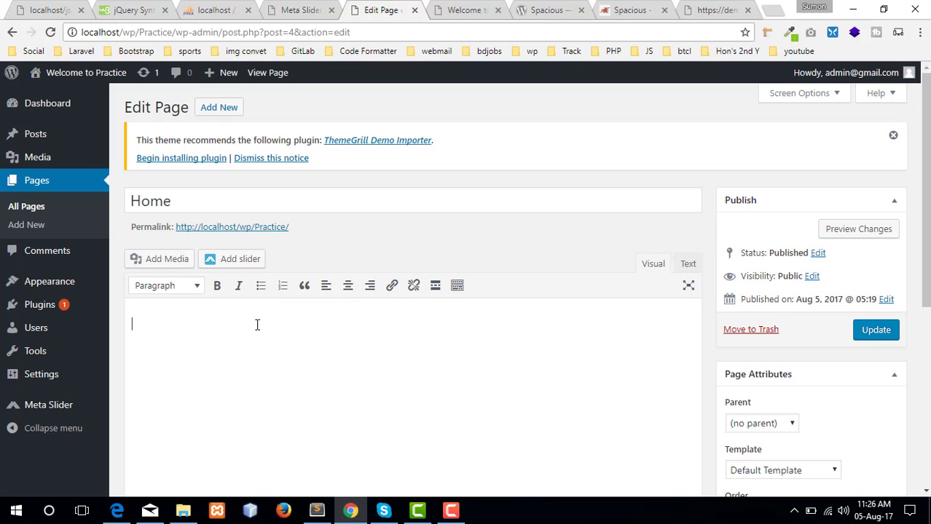
Paste the copied shortcode [metaslider id=6] into the Home page's content and update the page
right_click(255, 332)
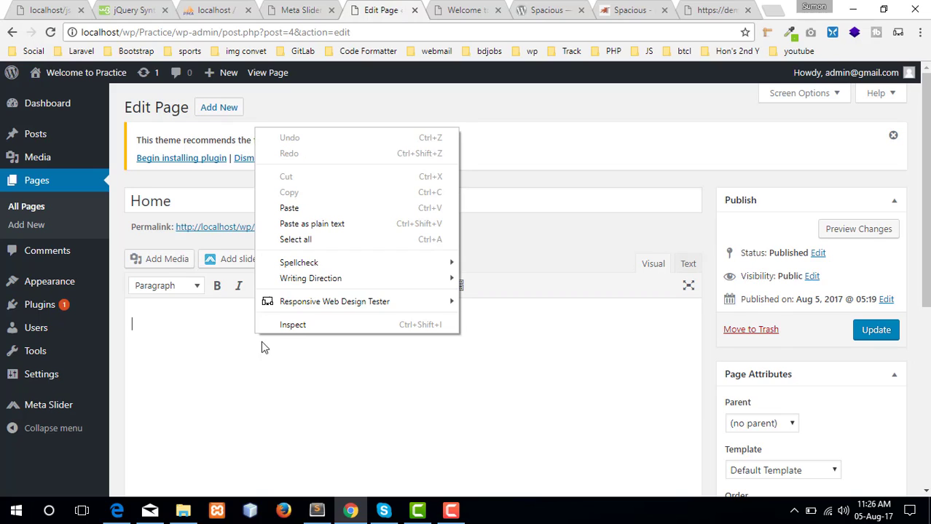
left_click(289, 208)
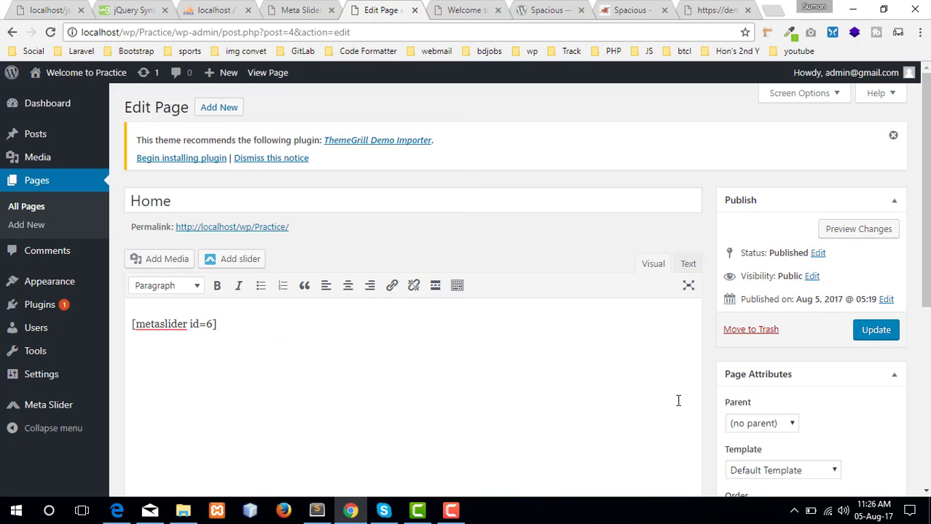
left_click(874, 330)
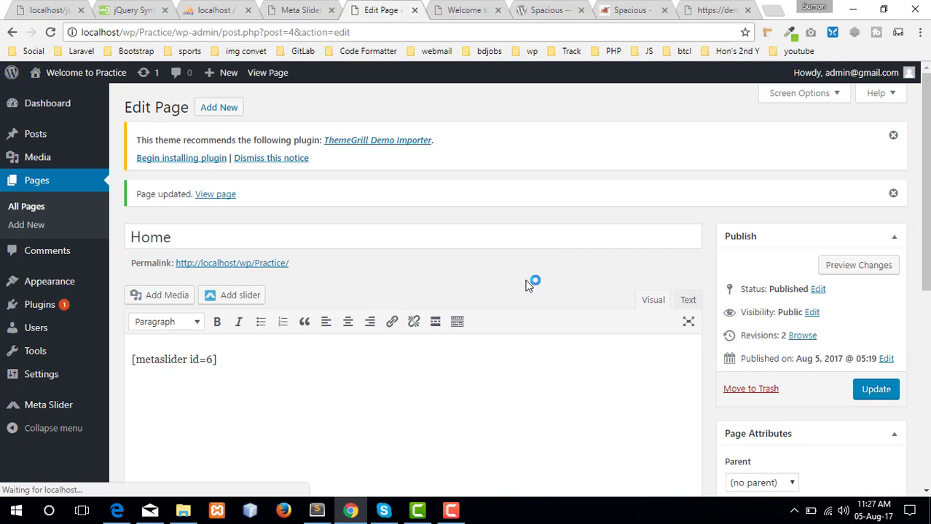
Reload the live Home page and check the slider by going through its slides
scroll(519, 284, "down", 2)
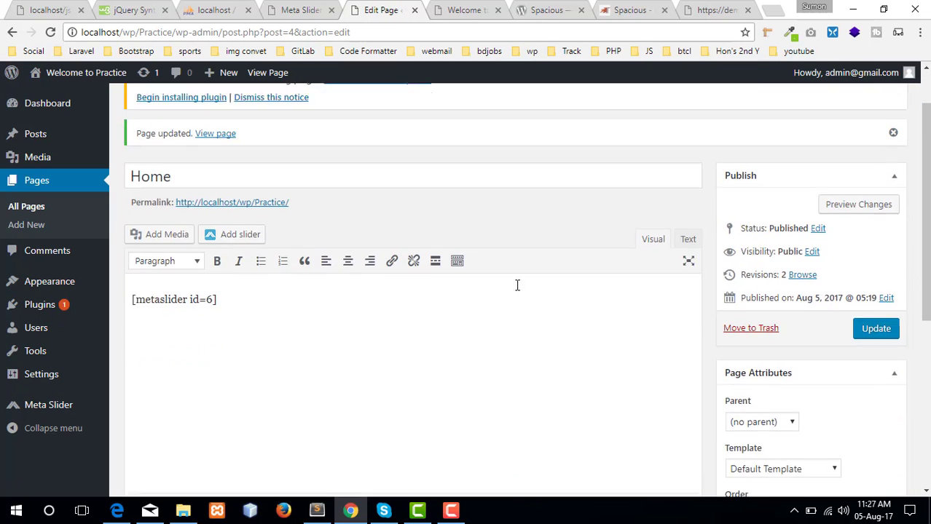
scroll(494, 301, "down", 1)
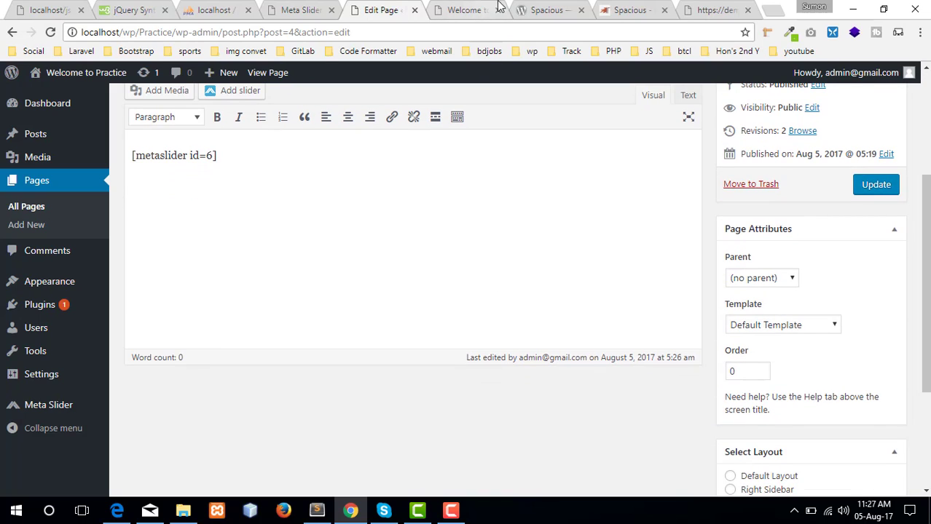
left_click(466, 8)
left_click(399, 6)
left_click(473, 6)
right_click(466, 168)
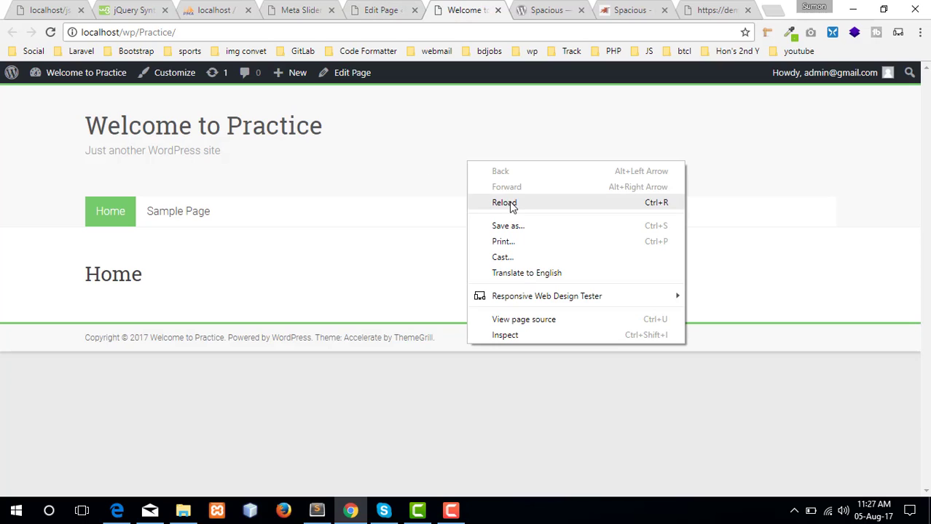
left_click(512, 204)
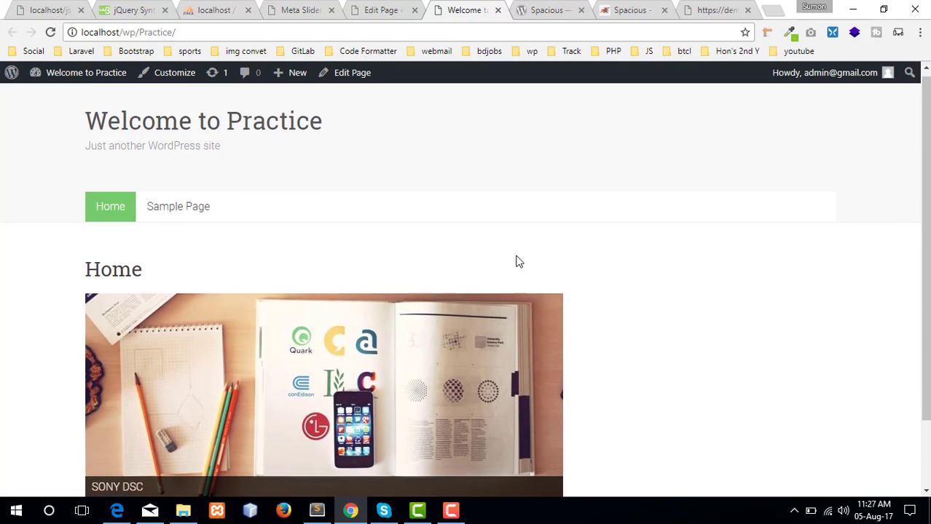
scroll(255, 315, "down", 1)
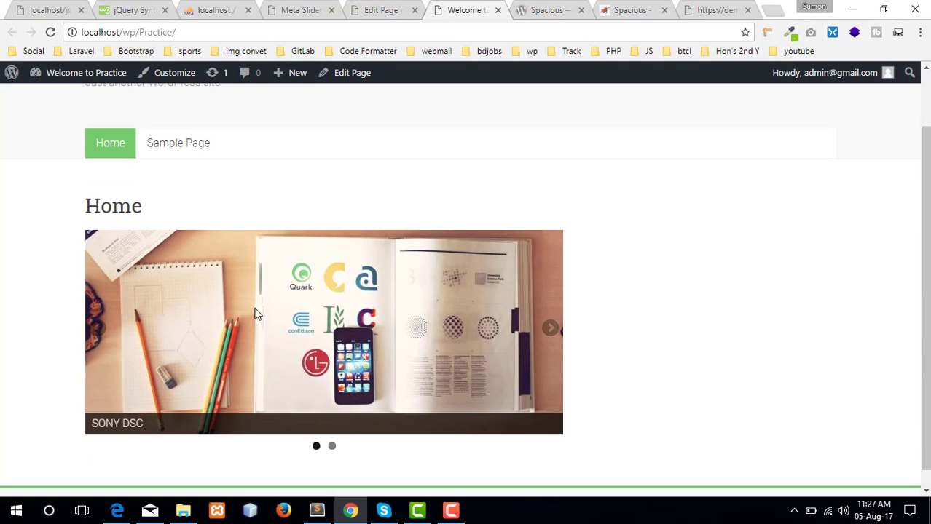
left_click(332, 446)
left_click(550, 331)
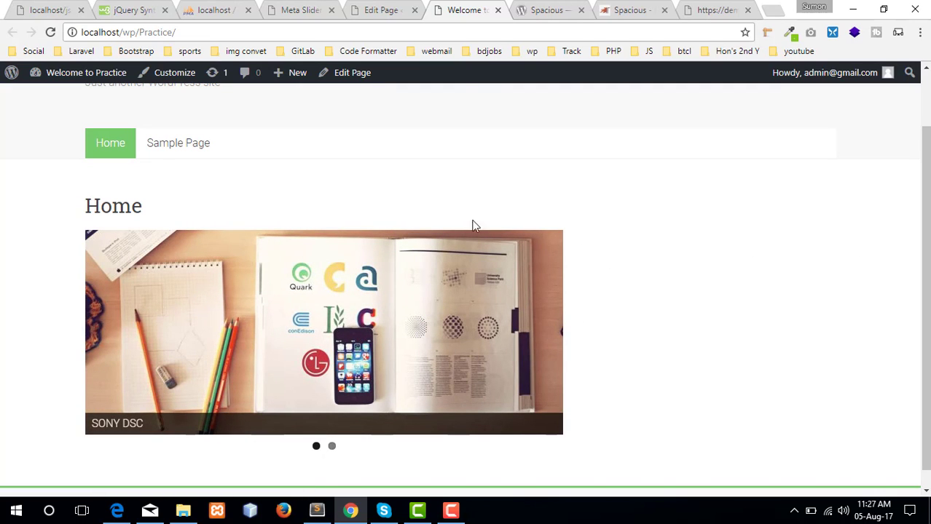
left_click_drag(87, 204, 153, 205)
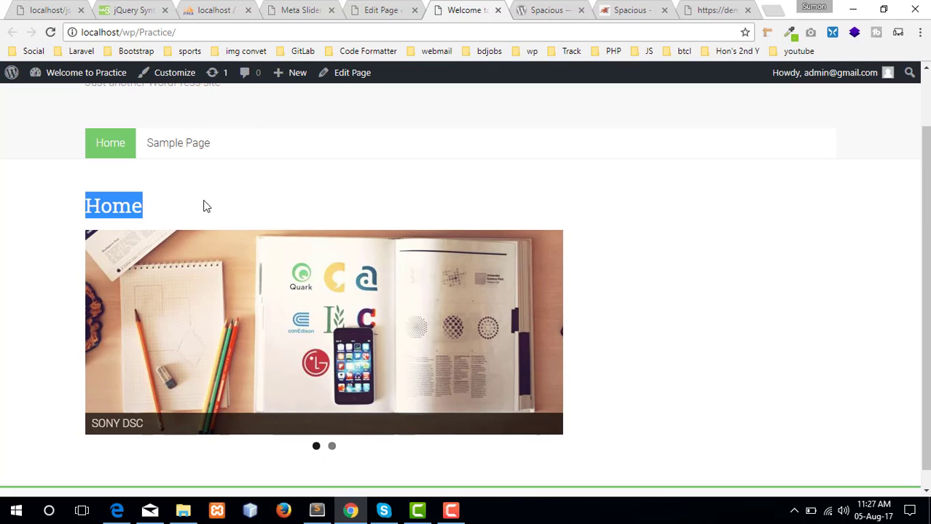
left_click(171, 206)
Set Main Slider's width to 1100 px and its height to 350 px, and save the slider
left_click(369, 9)
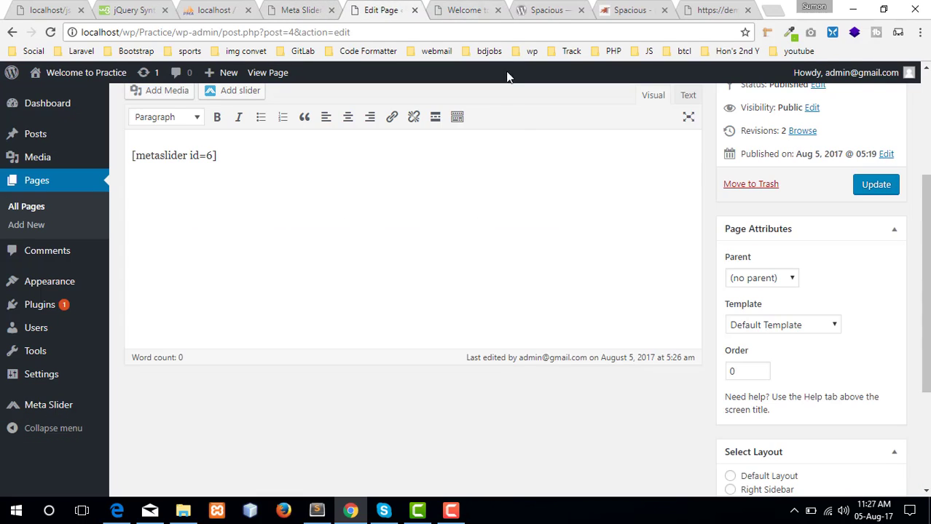
left_click(470, 9)
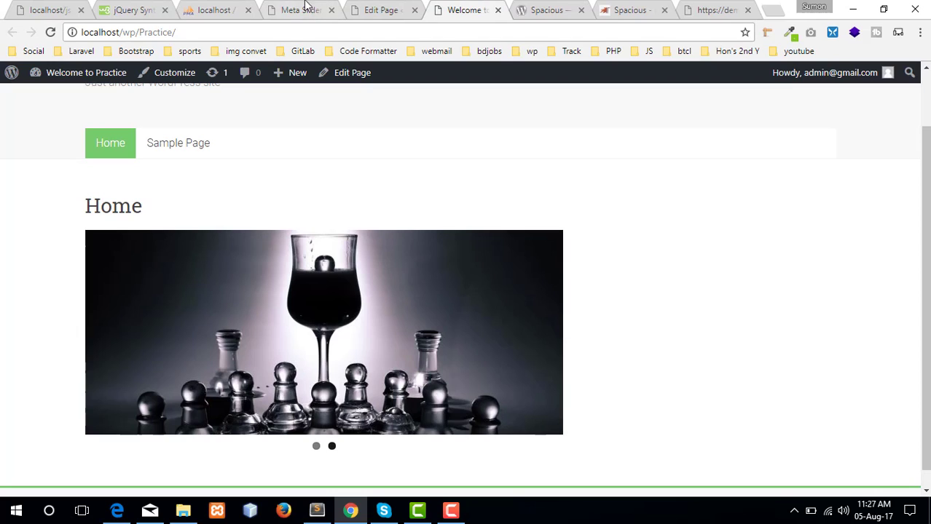
left_click(305, 9)
double_click(788, 204)
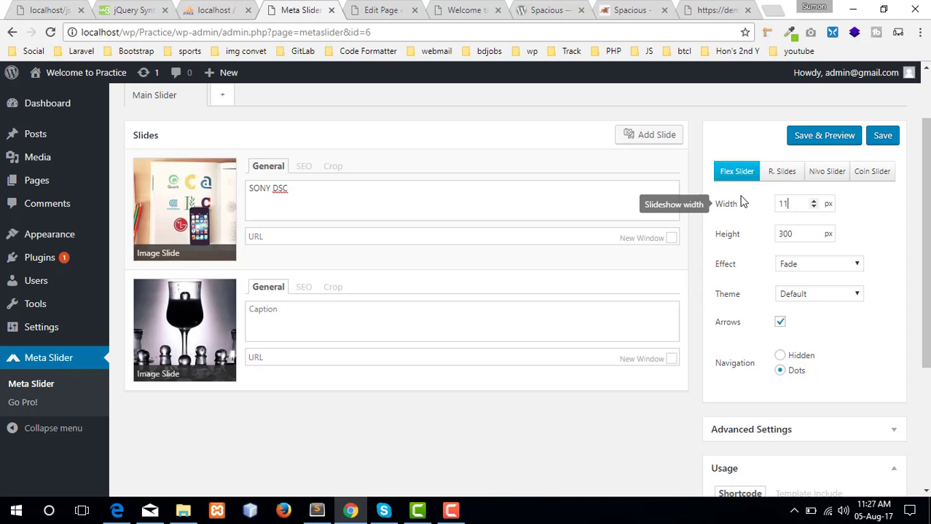
double_click(774, 241)
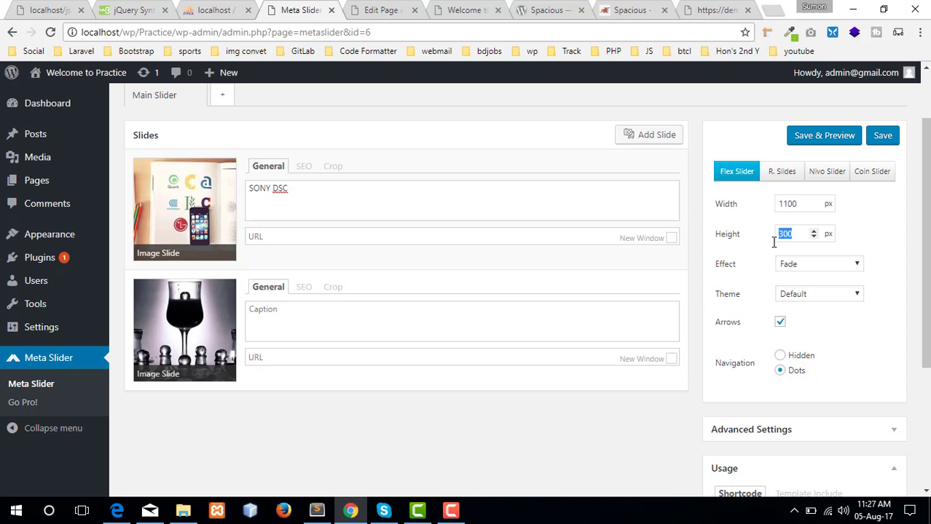
type("3")
left_click(882, 136)
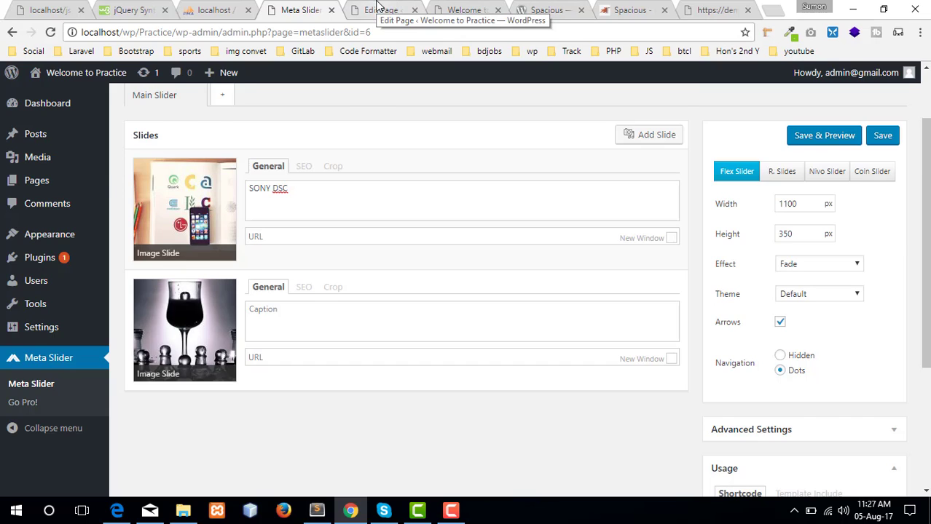
Reload the live Home page and examine how the resized slider fits the page
left_click(377, 9)
left_click(466, 9)
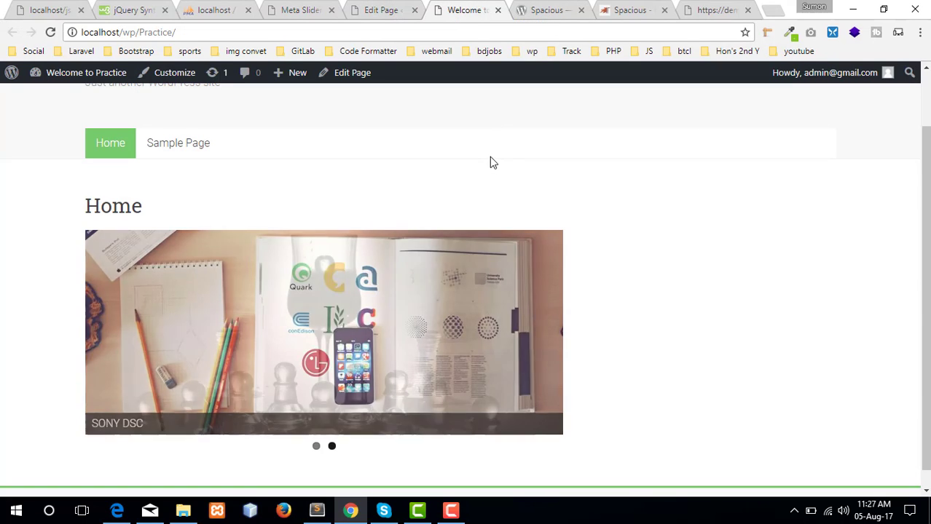
scroll(491, 155, "up", 1)
right_click(490, 155)
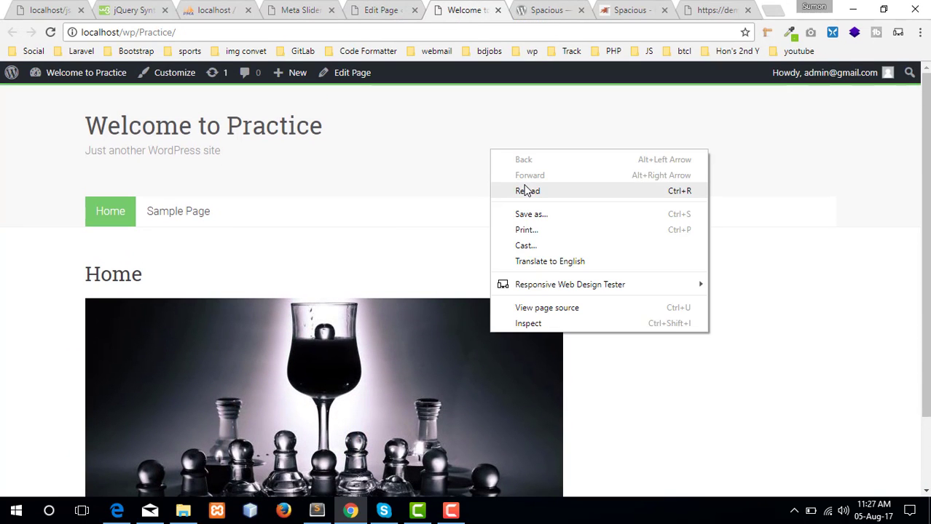
left_click(526, 190)
scroll(527, 188, "down", 2)
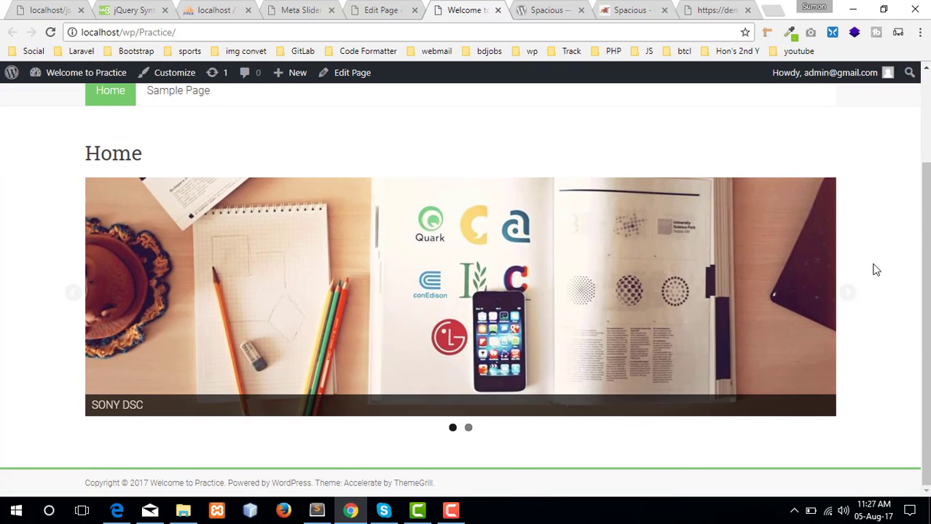
scroll(866, 290, "up", 2)
scroll(867, 290, "down", 2)
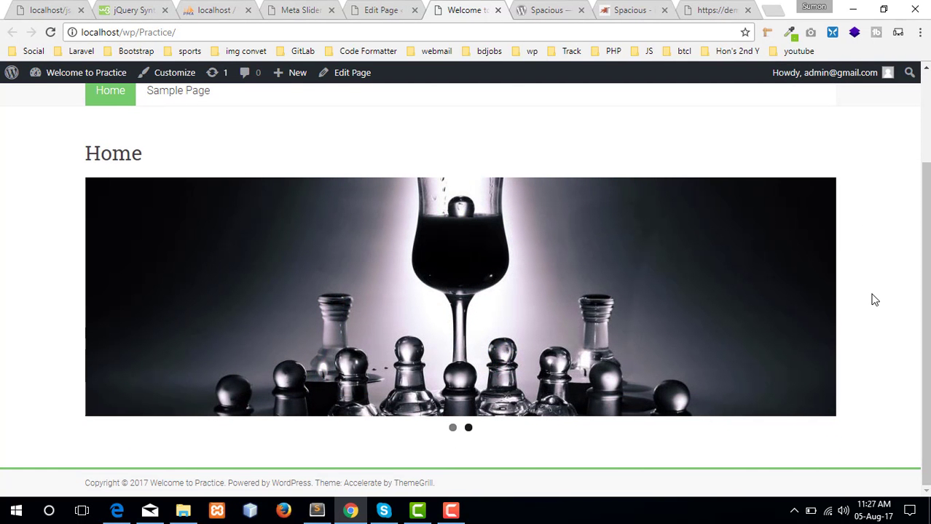
scroll(874, 300, "up", 2)
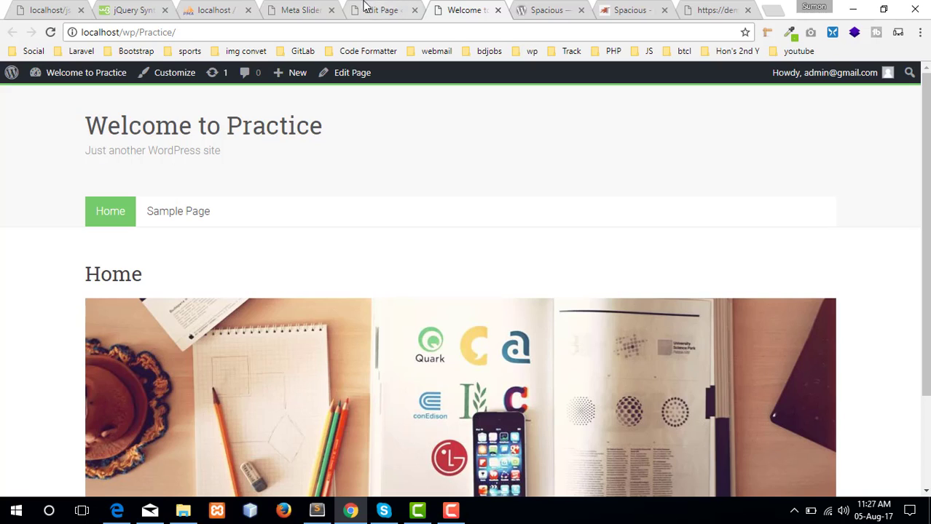
Adjust and save Main Slider's dimensions, and reload the live Home page to check the slider
left_click(300, 9)
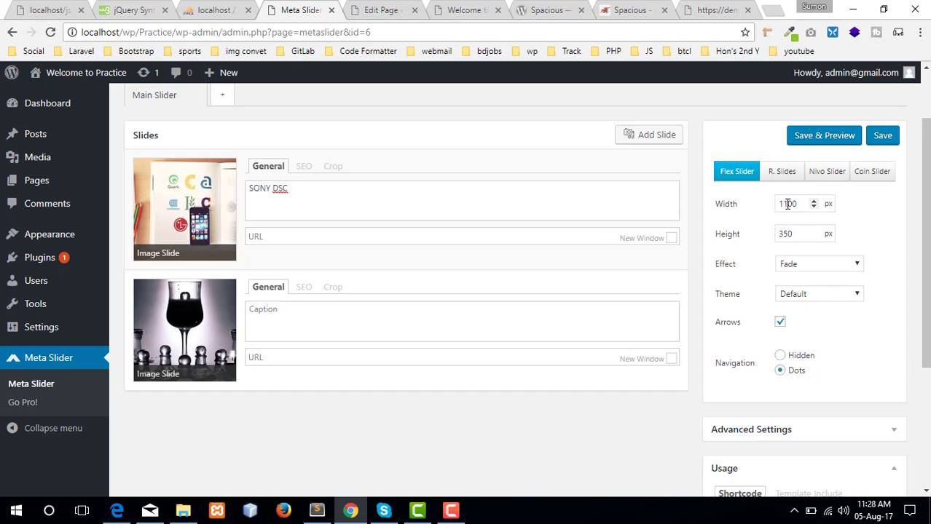
left_click(881, 135)
left_click(455, 7)
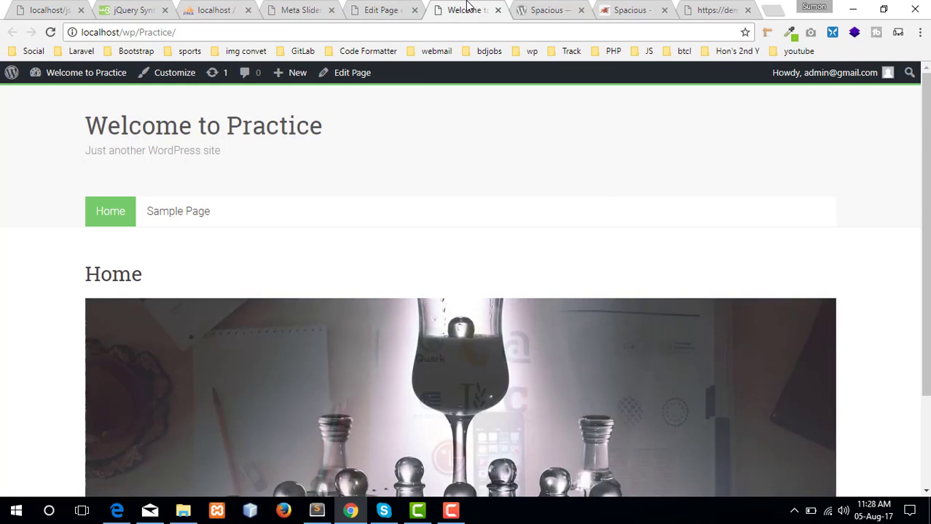
right_click(457, 137)
left_click(488, 179)
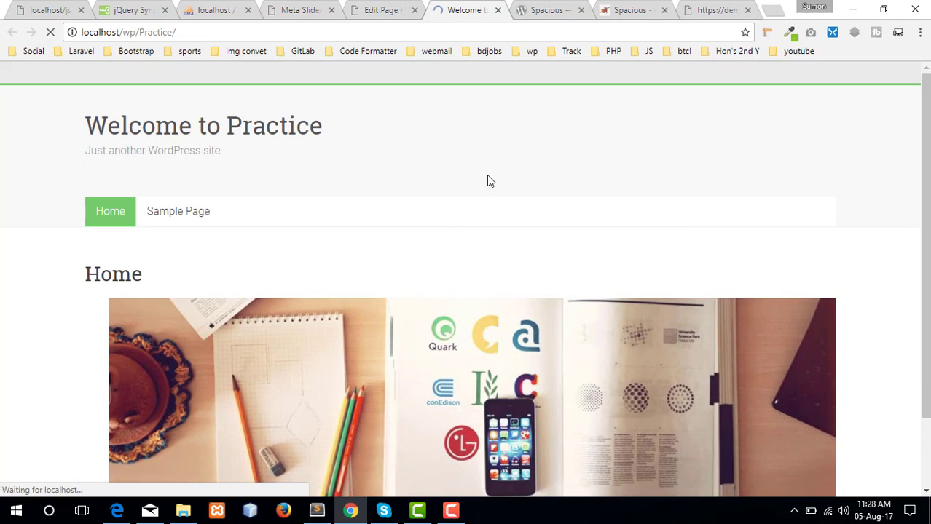
scroll(488, 179, "down", 3)
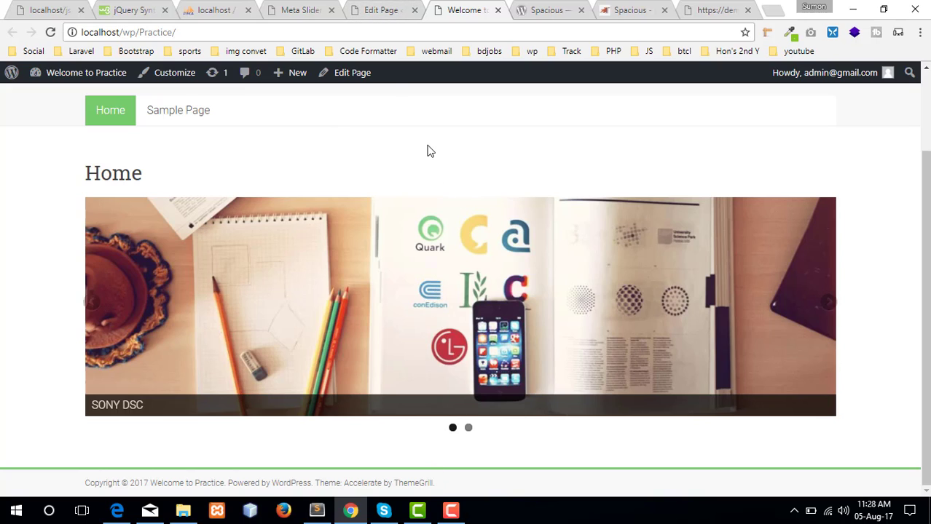
left_click(452, 511)
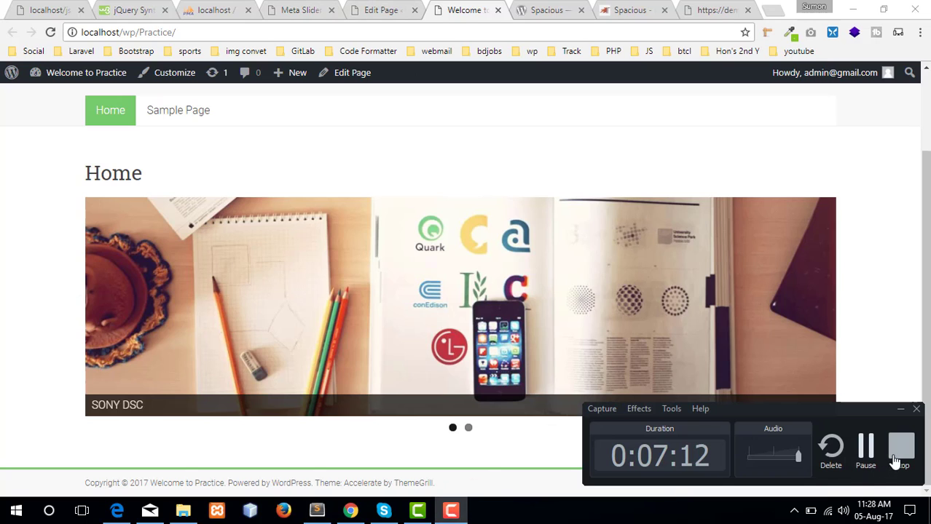